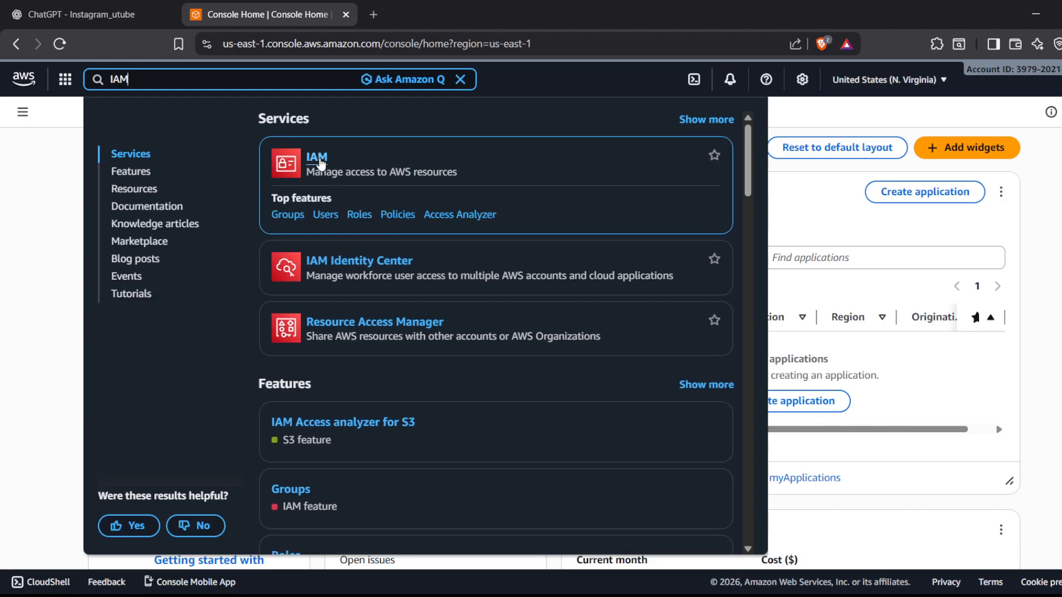
# - Open the IAM service's user list and start creating a new user
pyautogui.click(320, 158)
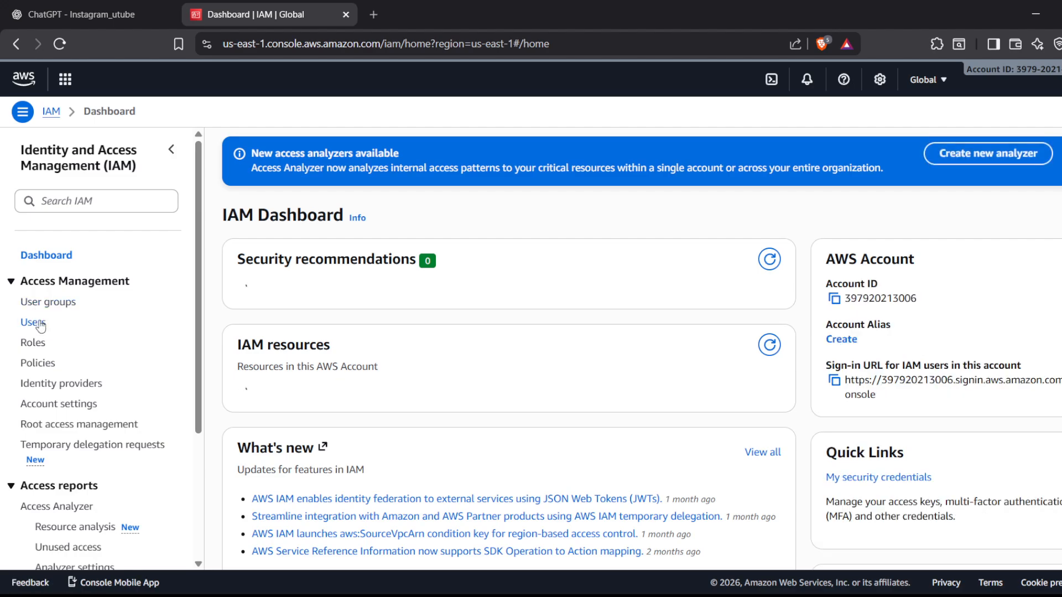
pyautogui.click(39, 323)
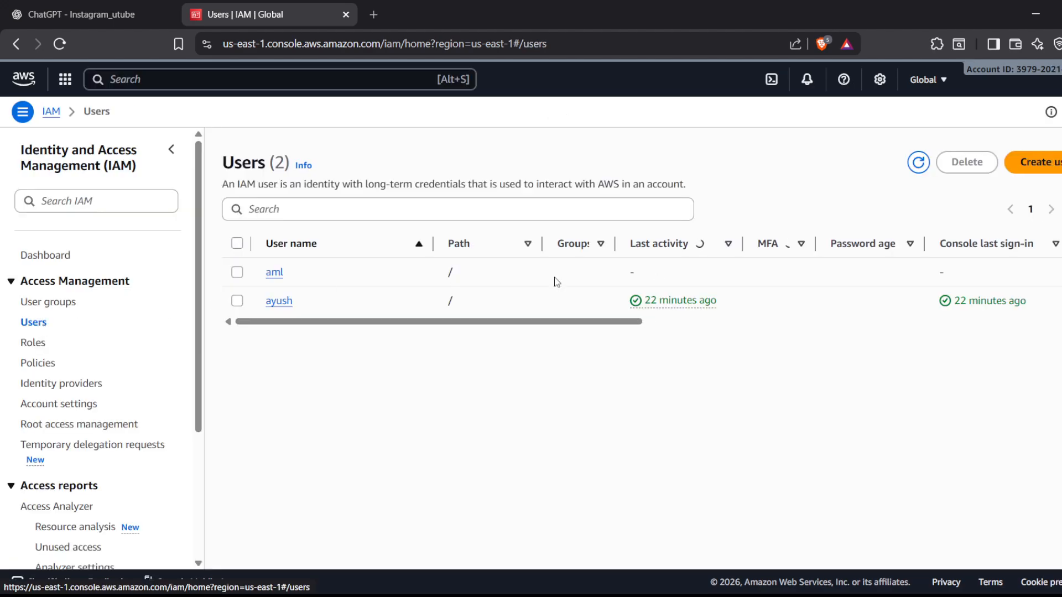
pyautogui.click(1045, 162)
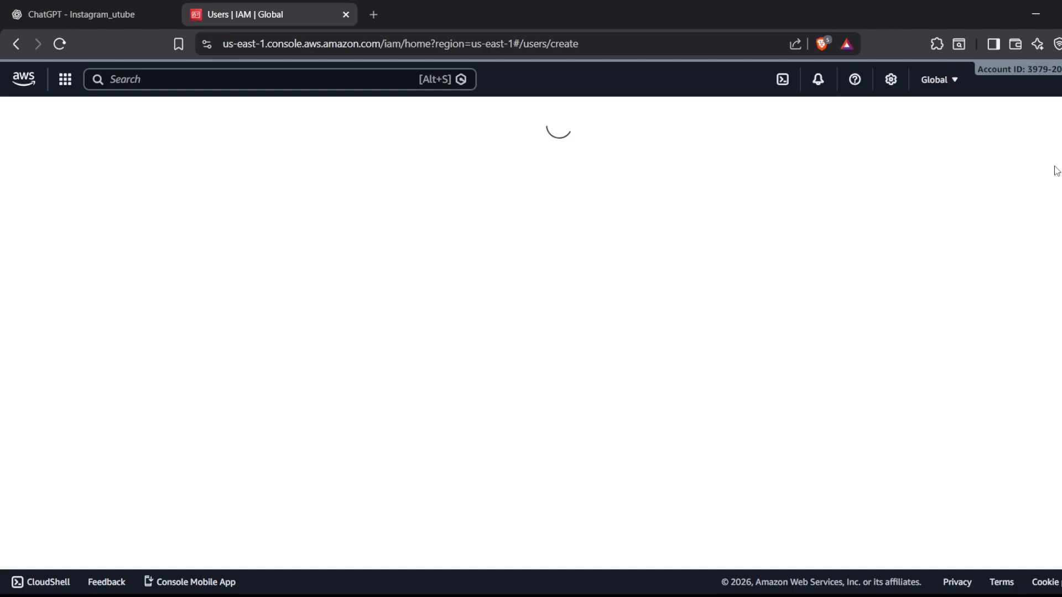
# - Enter the new user's name and provide the user access to the AWS Management Console
pyautogui.click(352, 267)
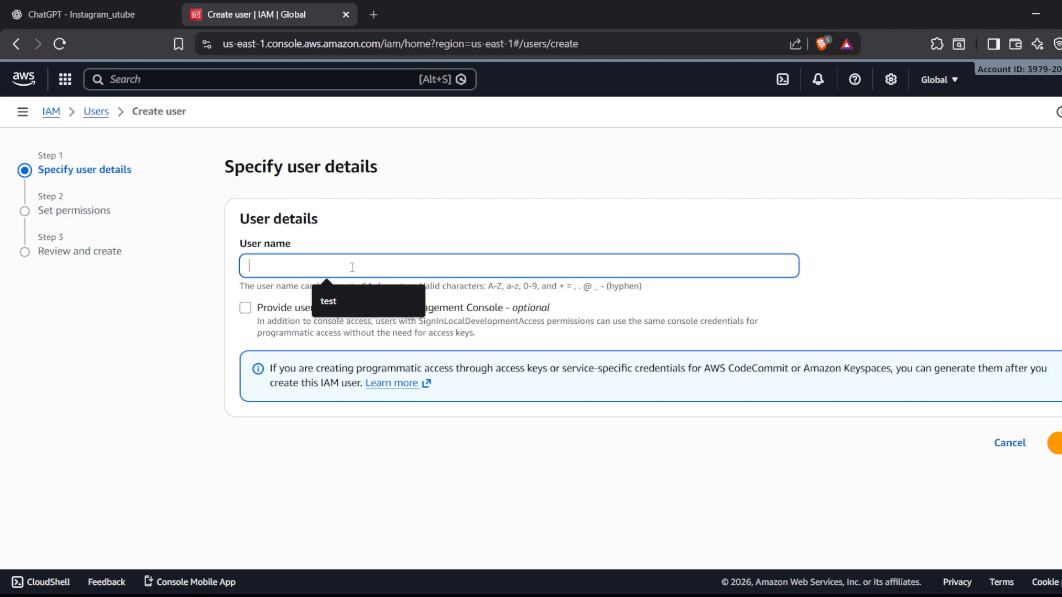
pyautogui.write('a')
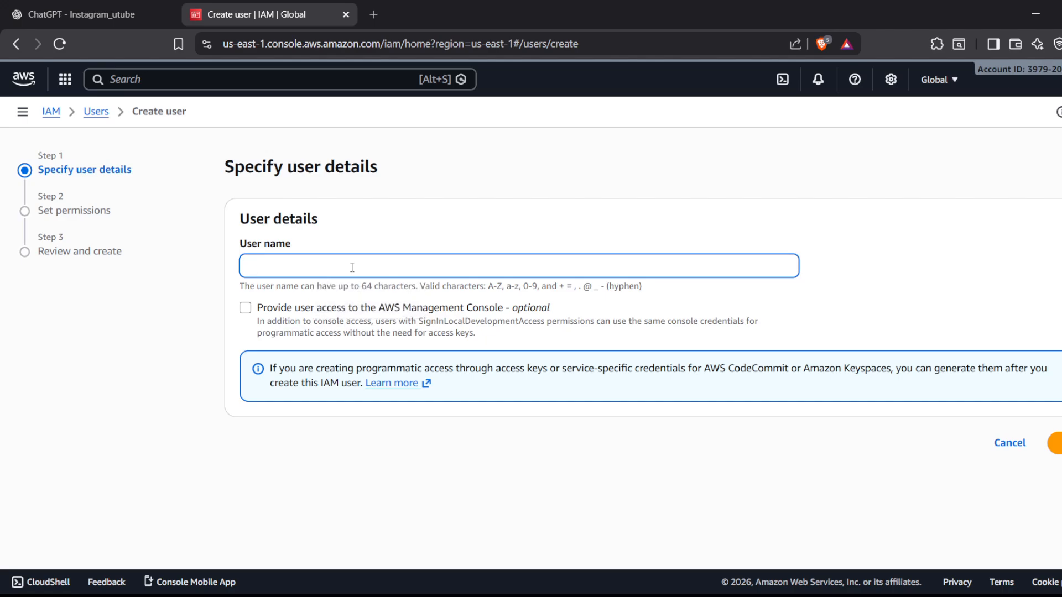
pyautogui.write('ohn')
pyautogui.click(245, 308)
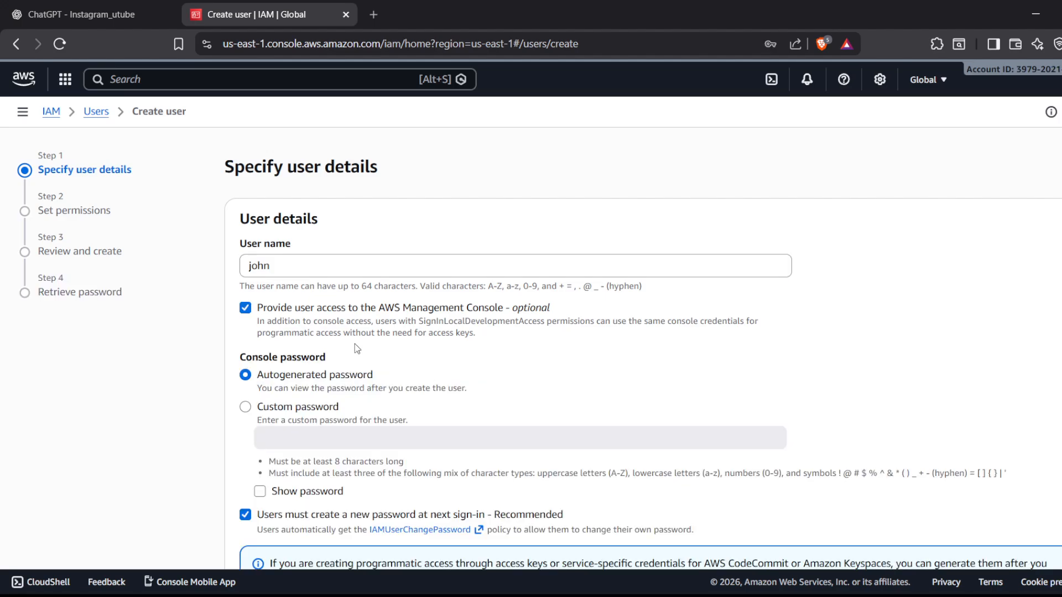
# - Keep the autogenerated password and the requirement to create a new password at next sign-in, and proceed to setting permissions
pyautogui.scroll(-1, 423, 376)
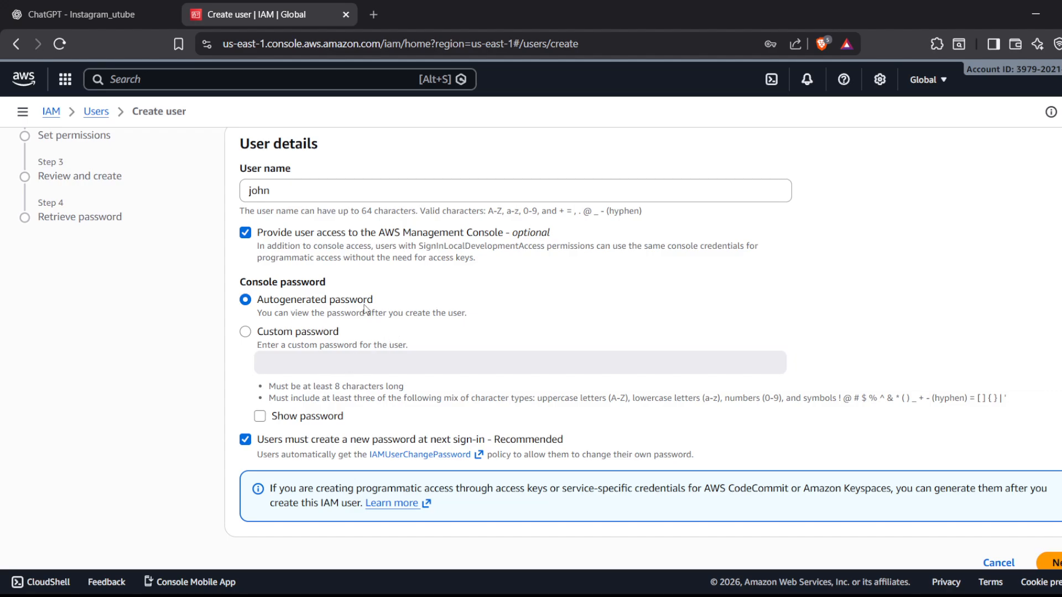
pyautogui.scroll(-1, 600, 401)
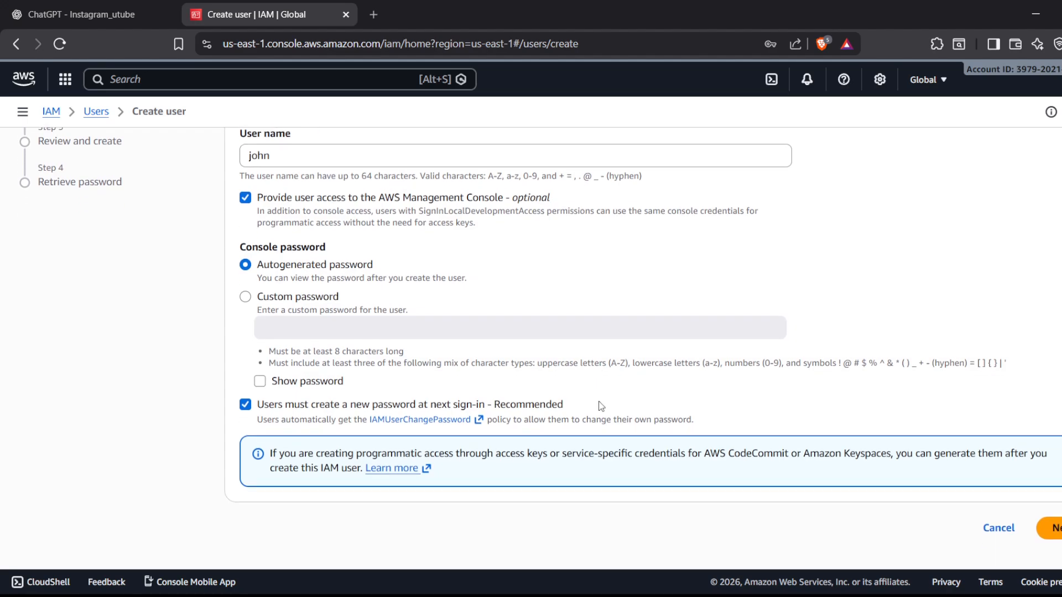
pyautogui.tripleClick(406, 405)
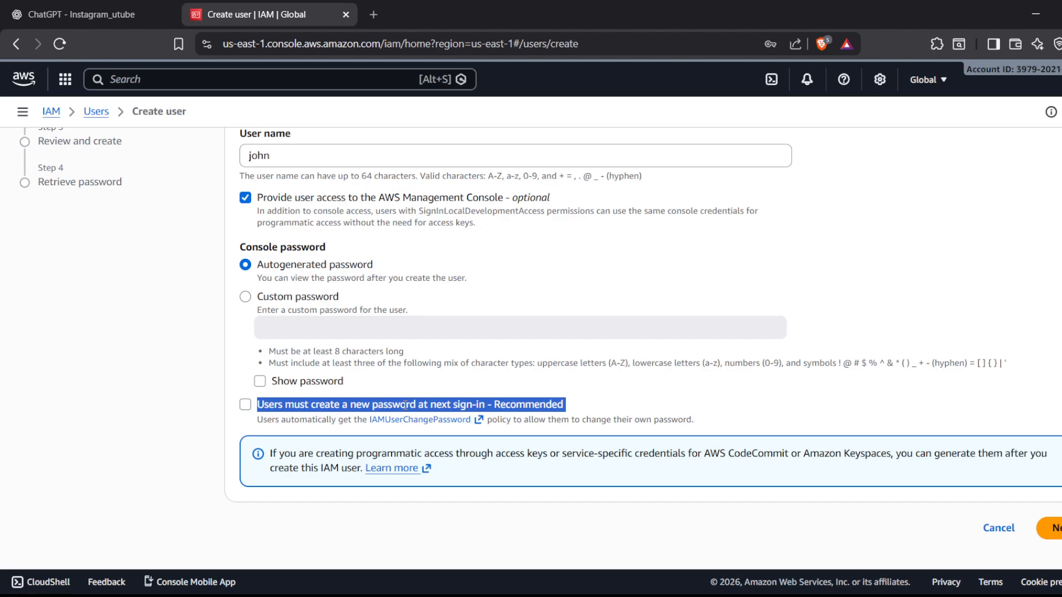
pyautogui.click(247, 405)
pyautogui.click(666, 399)
pyautogui.click(1053, 528)
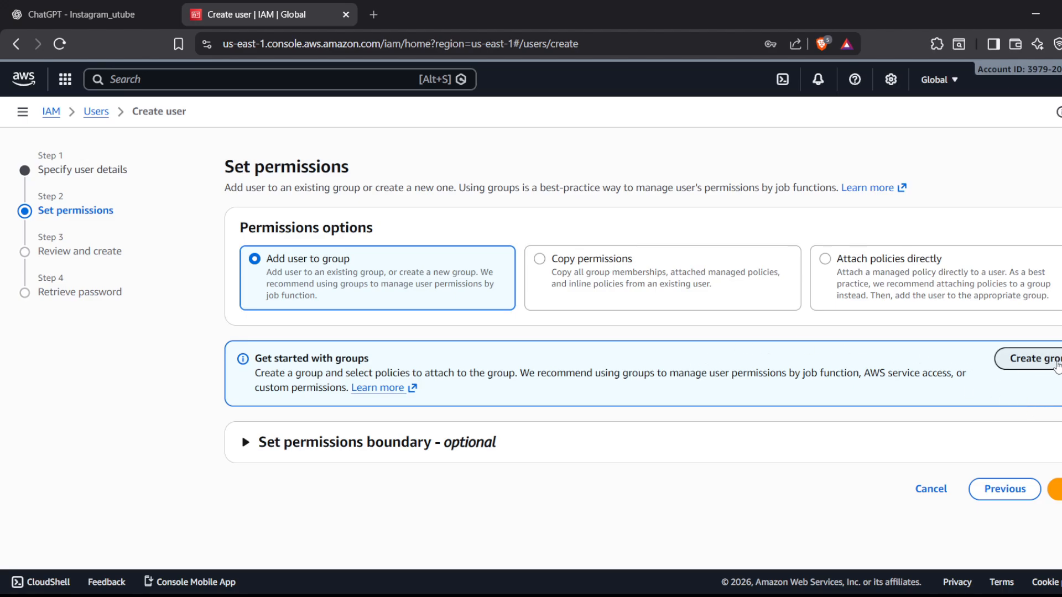
# - Create a user group named BAT without attaching any permissions policies
pyautogui.click(1057, 366)
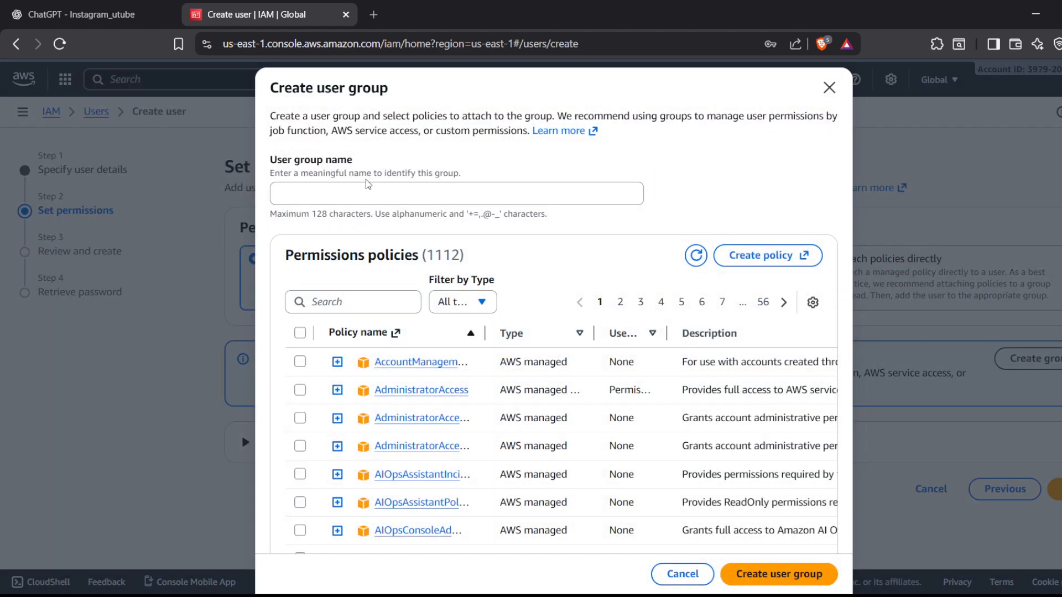
pyautogui.click(343, 194)
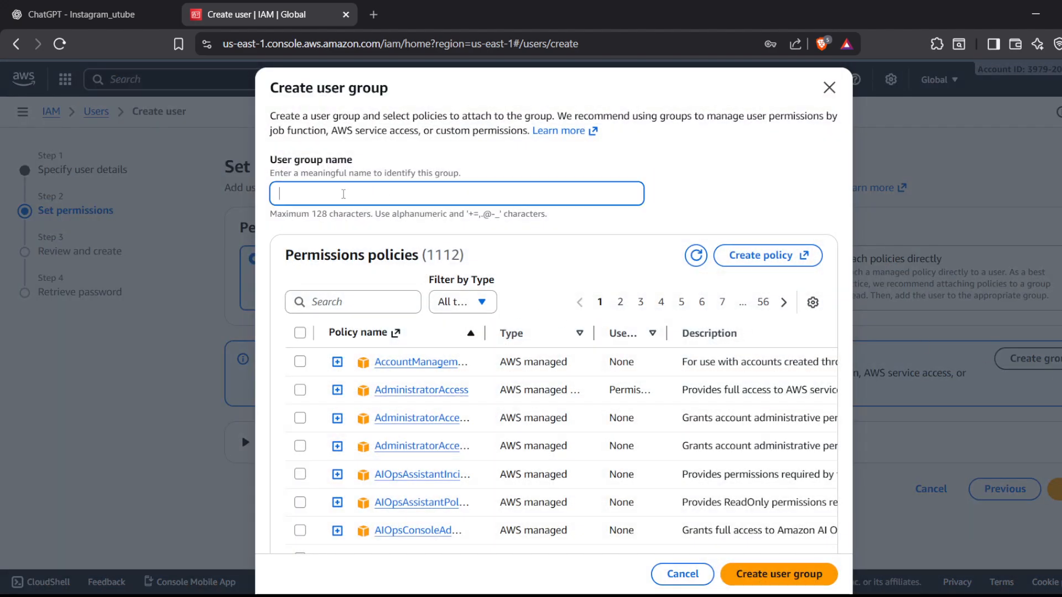
pyautogui.write('ba')
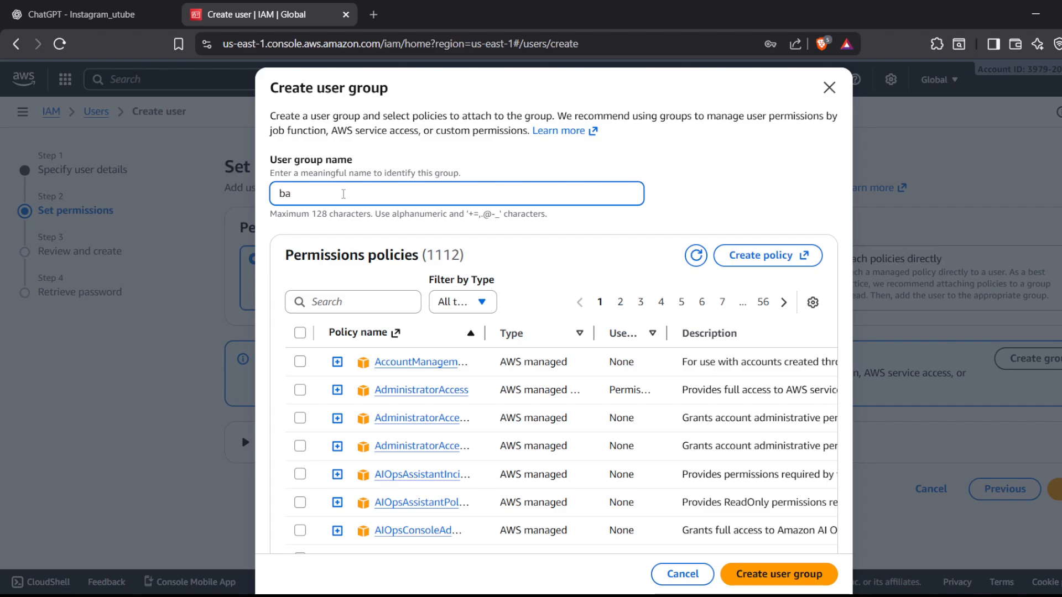
pyautogui.press('BackSpace')
pyautogui.write('BAT')
pyautogui.scroll(-2, 343, 194)
pyautogui.scroll(2, 342, 194)
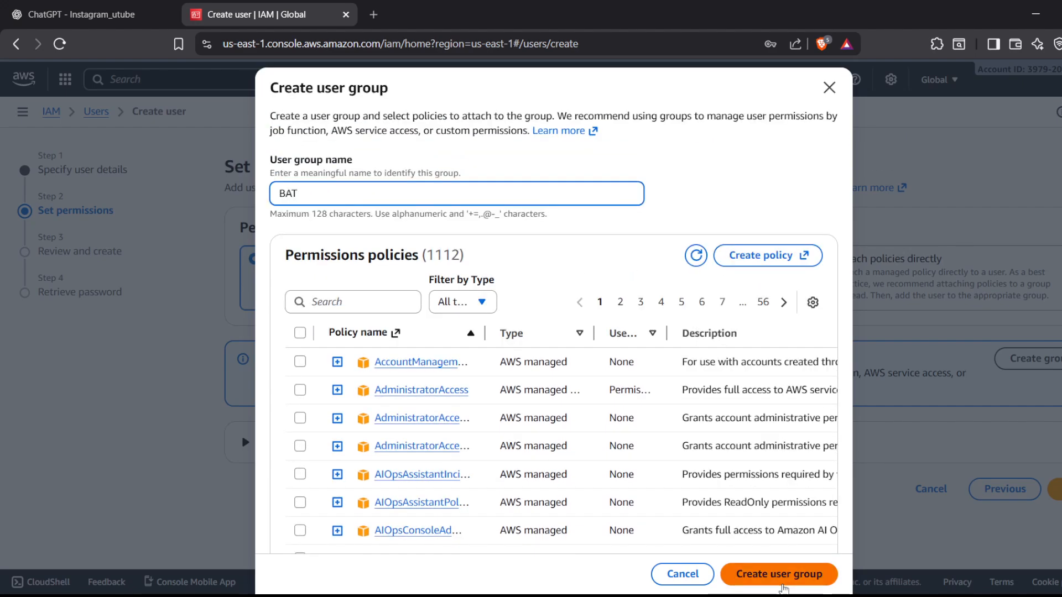
pyautogui.click(782, 584)
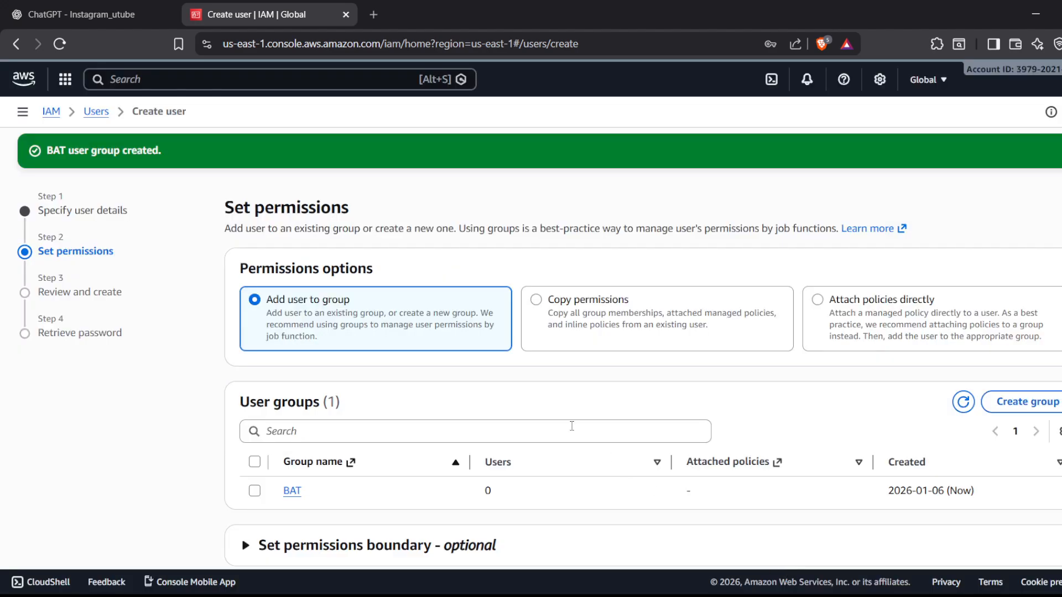
# - Add the new user to the BAT group and review the user details and permissions summary
pyautogui.scroll(-1, 558, 420)
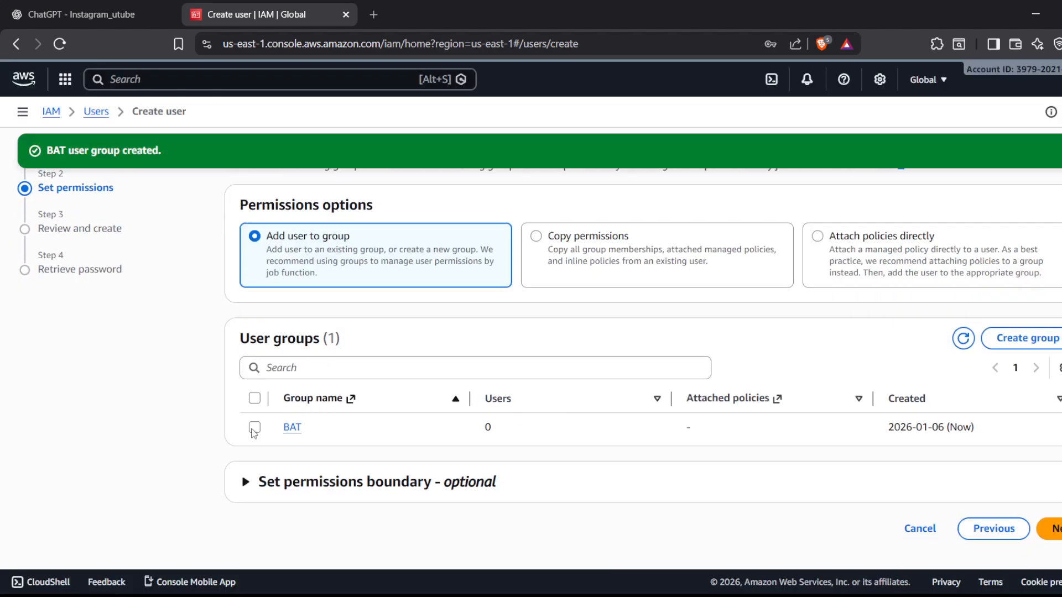
pyautogui.click(254, 427)
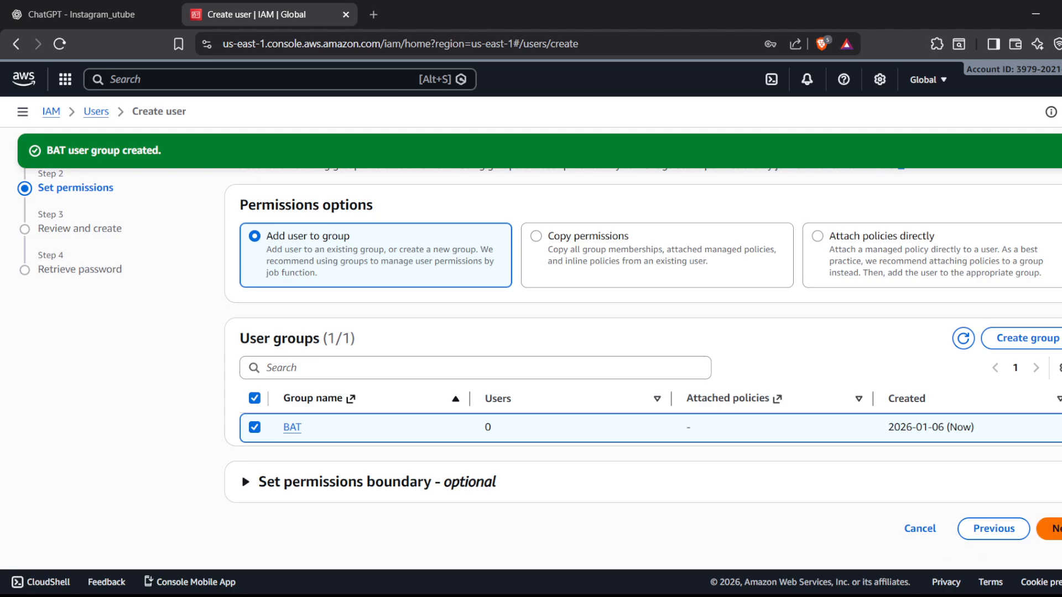
pyautogui.click(1056, 529)
pyautogui.scroll(-3, 569, 458)
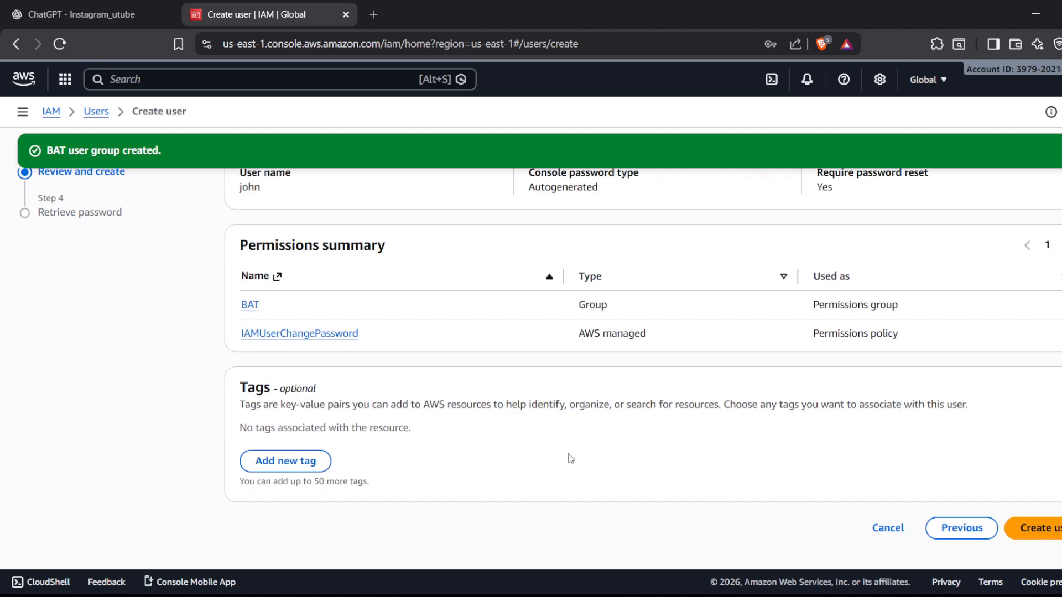
pyautogui.scroll(3, 464, 332)
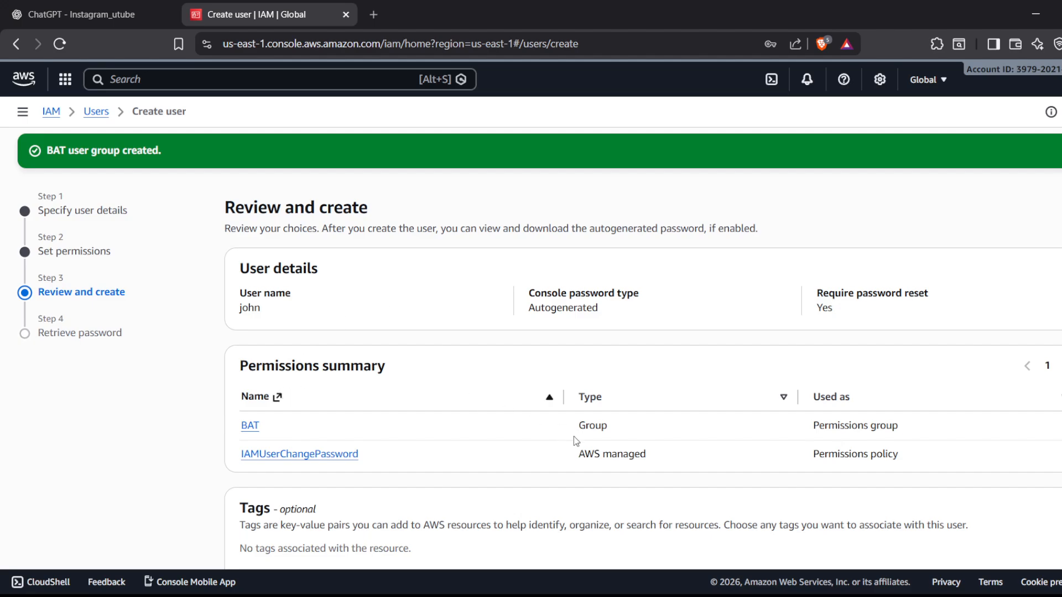
pyautogui.scroll(-2, 576, 440)
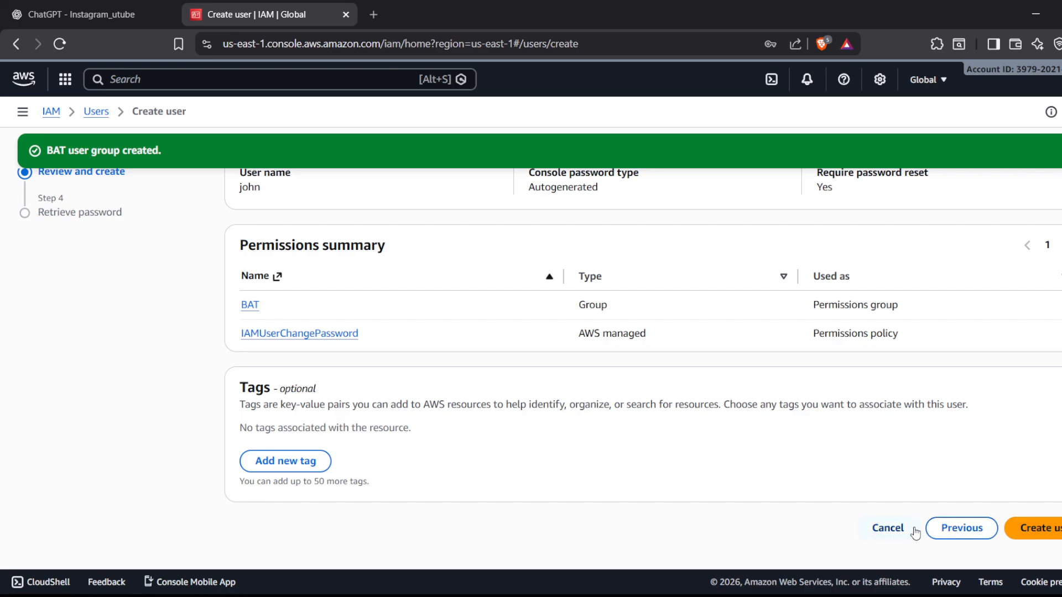
# - Return to the permissions options and browse the policies available under Attach policies directly
pyautogui.click(949, 531)
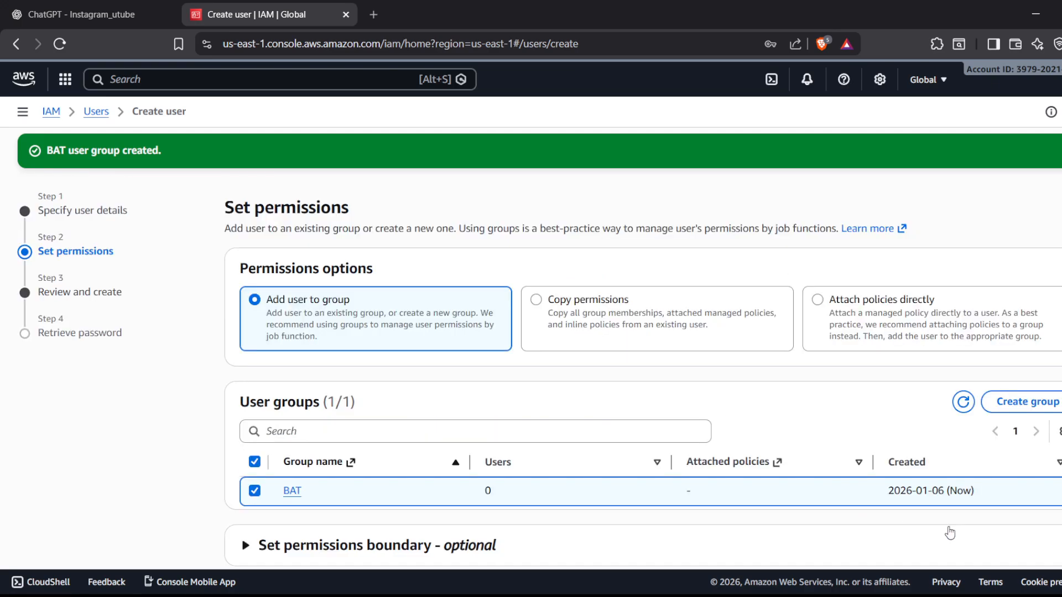
pyautogui.click(848, 305)
pyautogui.scroll(-8, 487, 422)
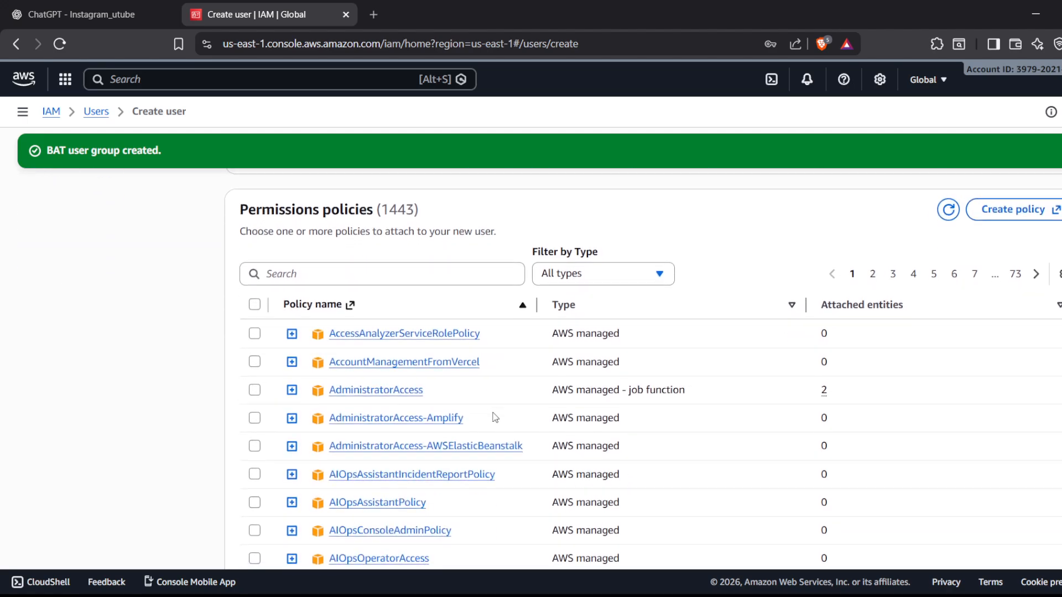
pyautogui.scroll(8, 493, 419)
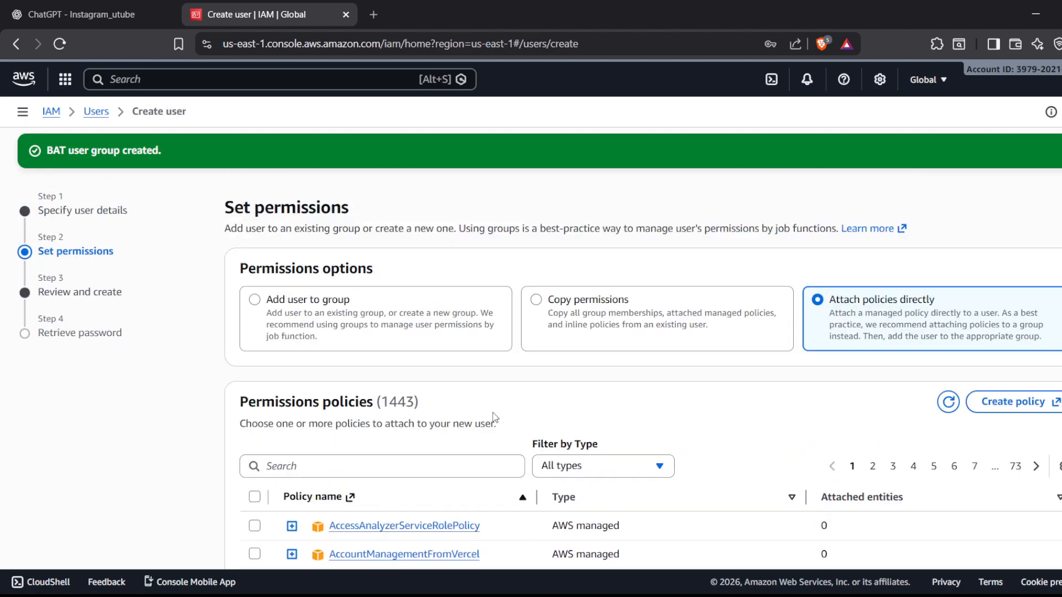
# - Set the permissions option to Add user to group and create the user with no group selected
pyautogui.click(255, 293)
pyautogui.scroll(-1, 420, 387)
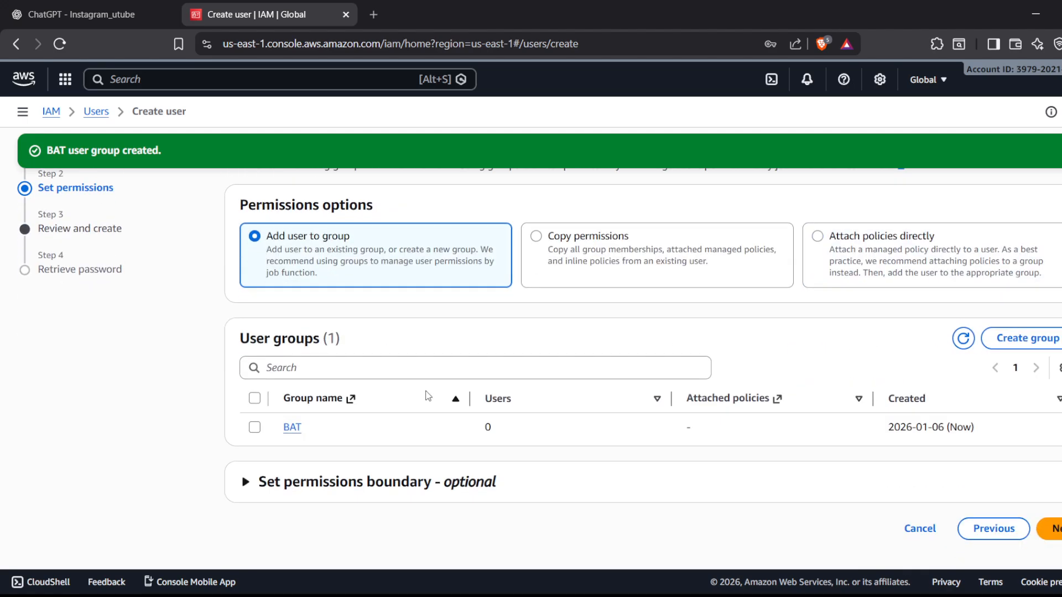
pyautogui.click(1054, 528)
pyautogui.scroll(-2, 876, 492)
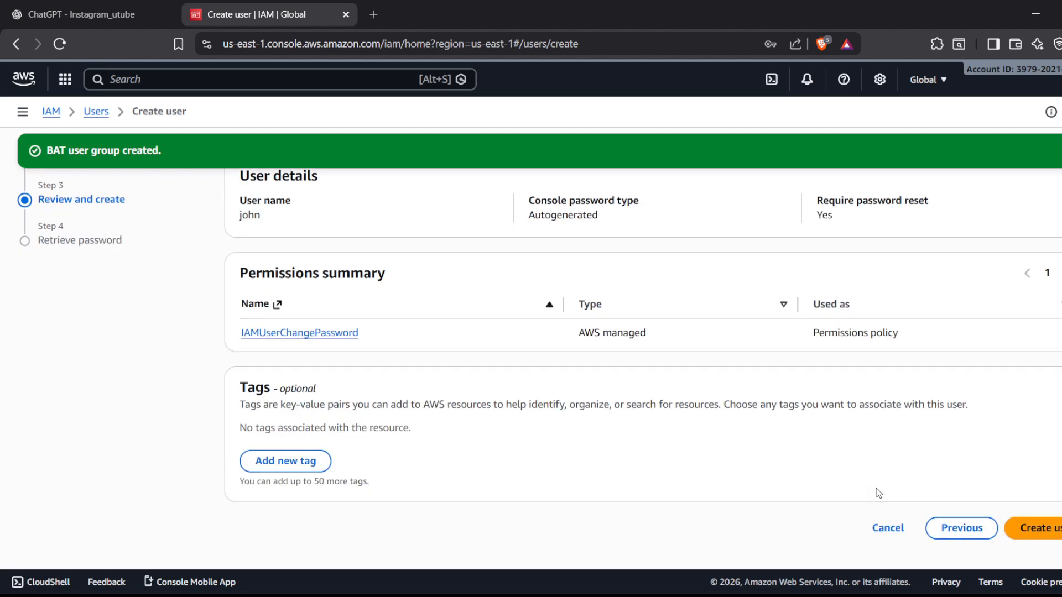
pyautogui.click(1039, 535)
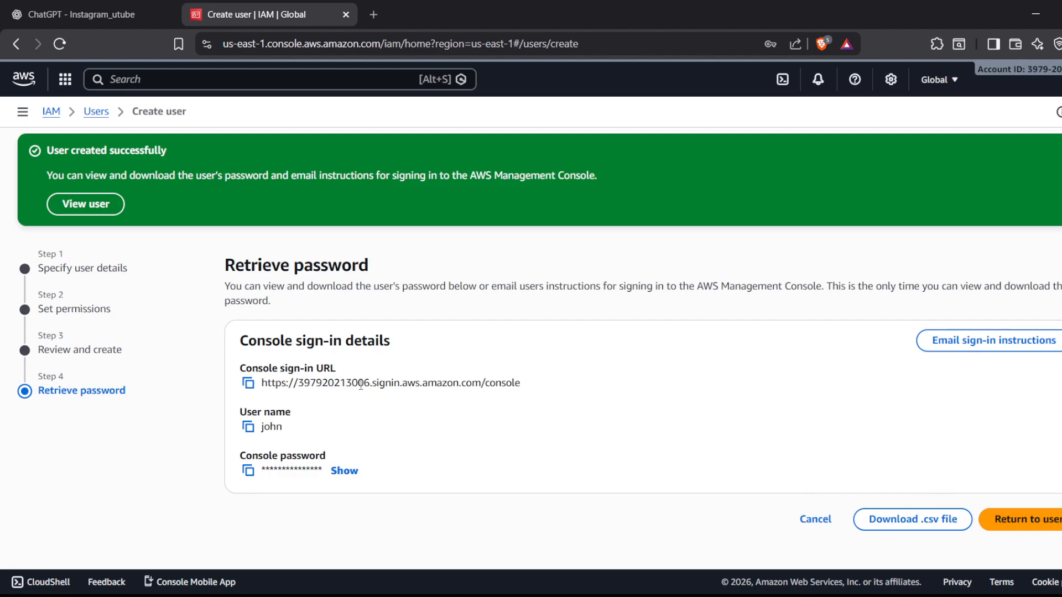
# - Copy the new user's console sign-in URL and open it in a private browser window
pyautogui.click(247, 386)
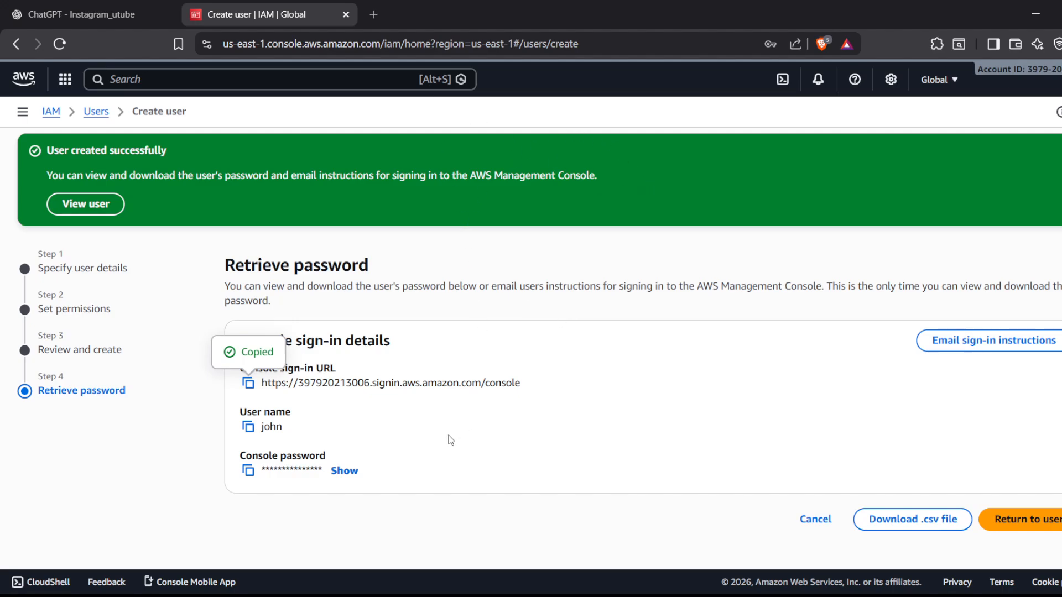
pyautogui.hotkey('ctrl', 'shift', 'n')
pyautogui.hotkey('ctrl', 'v')
pyautogui.press('Return')
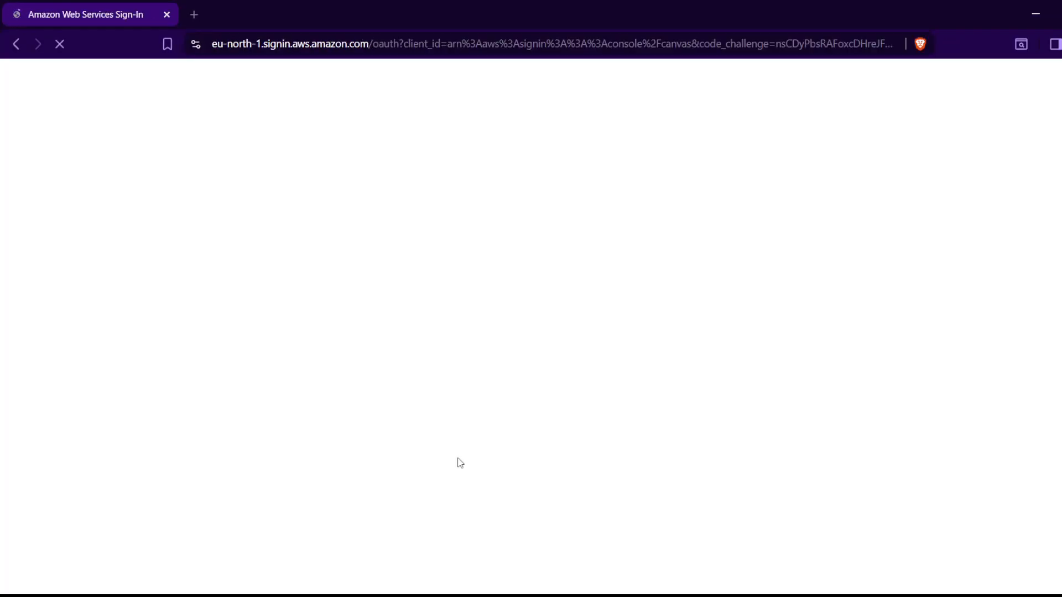
# - Copy the new user's console password and sign in to the private window with the IAM username and that password
pyautogui.hotkey('alt', 'Tab')
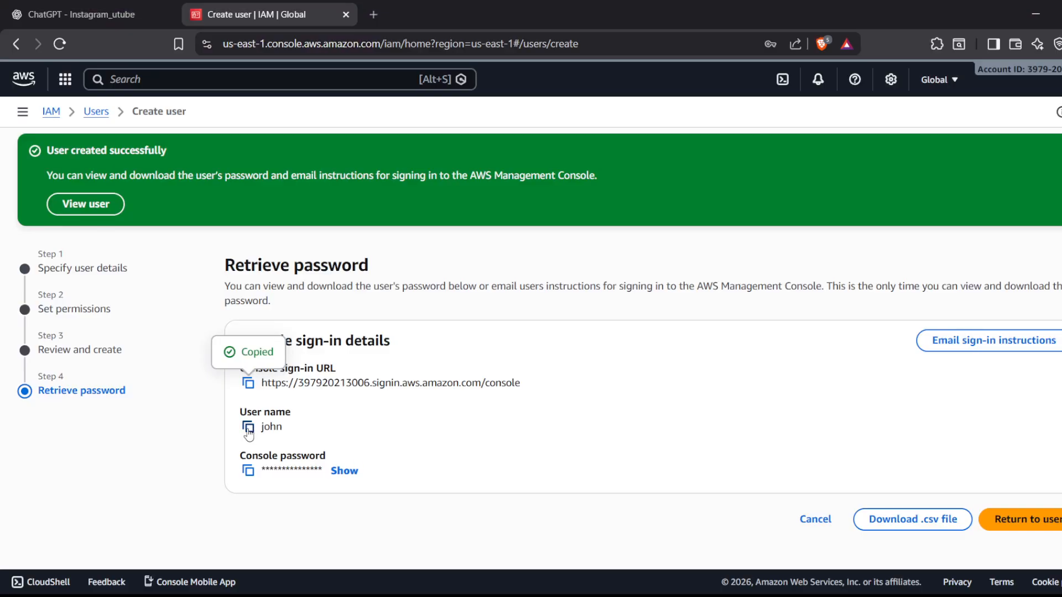
pyautogui.click(248, 471)
pyautogui.hotkey('alt', 'Tab')
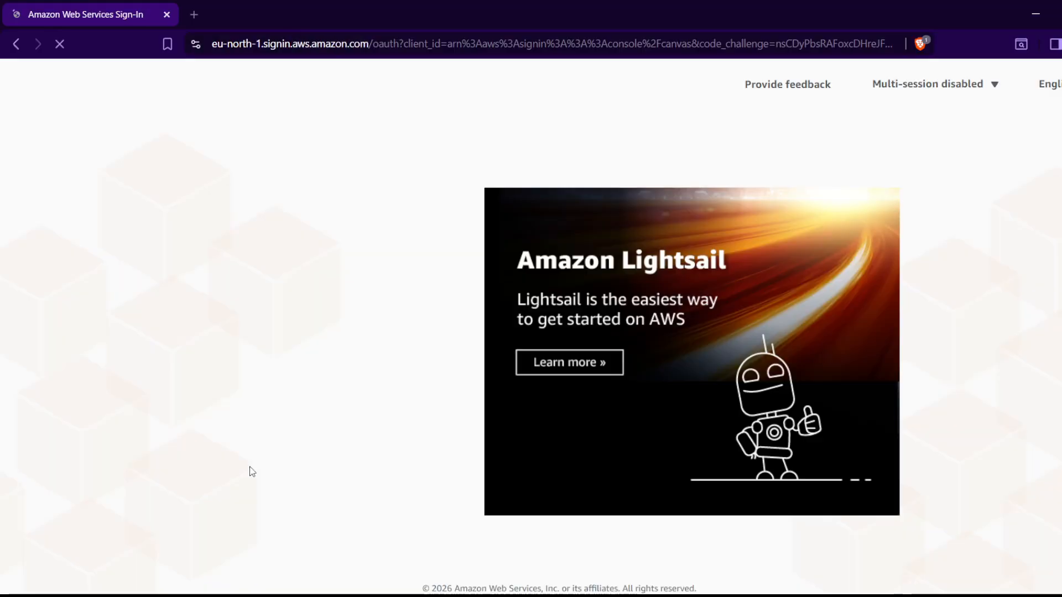
pyautogui.click(326, 368)
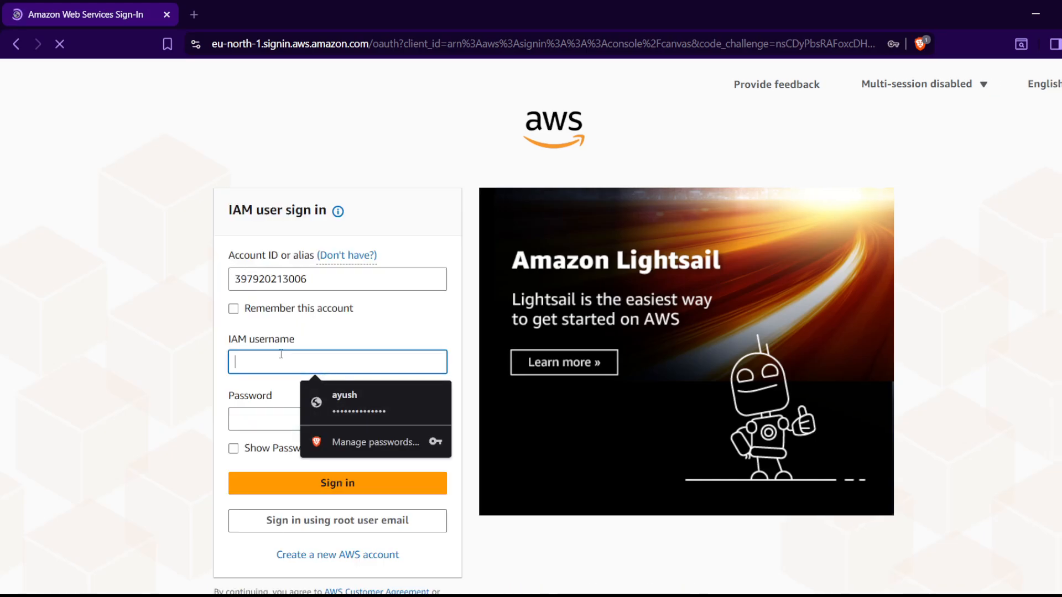
pyautogui.write('john')
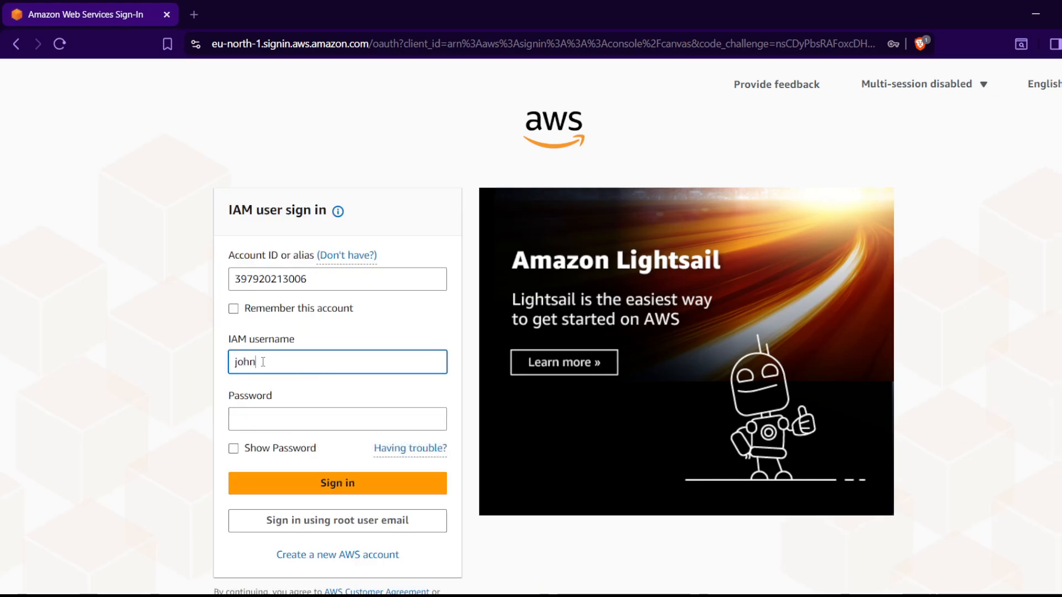
pyautogui.press('Tab')
pyautogui.hotkey('ctrl', 'v')
pyautogui.press('Return')
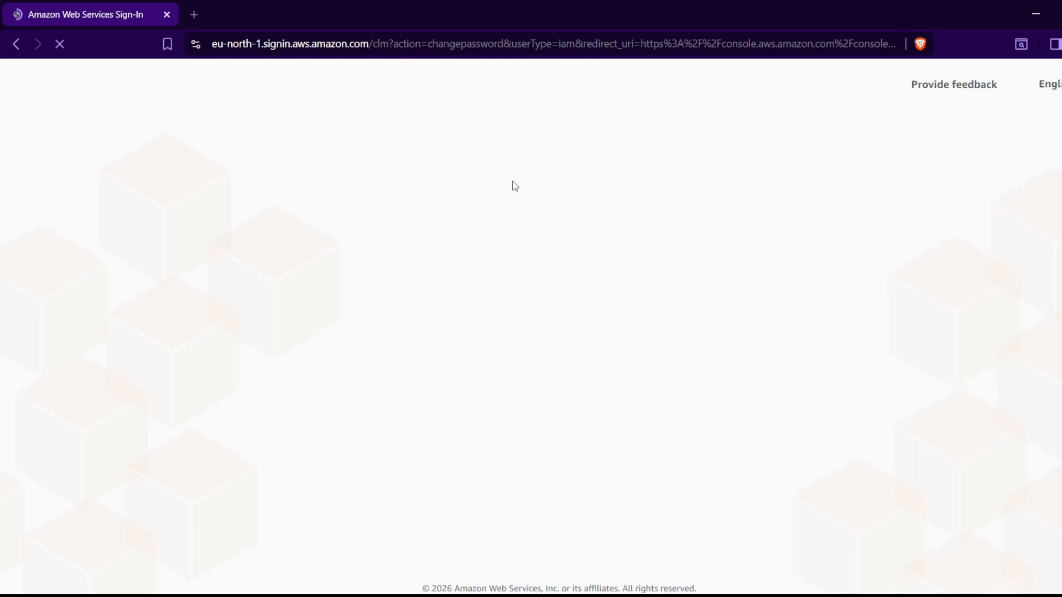
# - Reset the IAM user's password by entering the old password and a new password twice, confirm the change and continue to the console
pyautogui.click(514, 368)
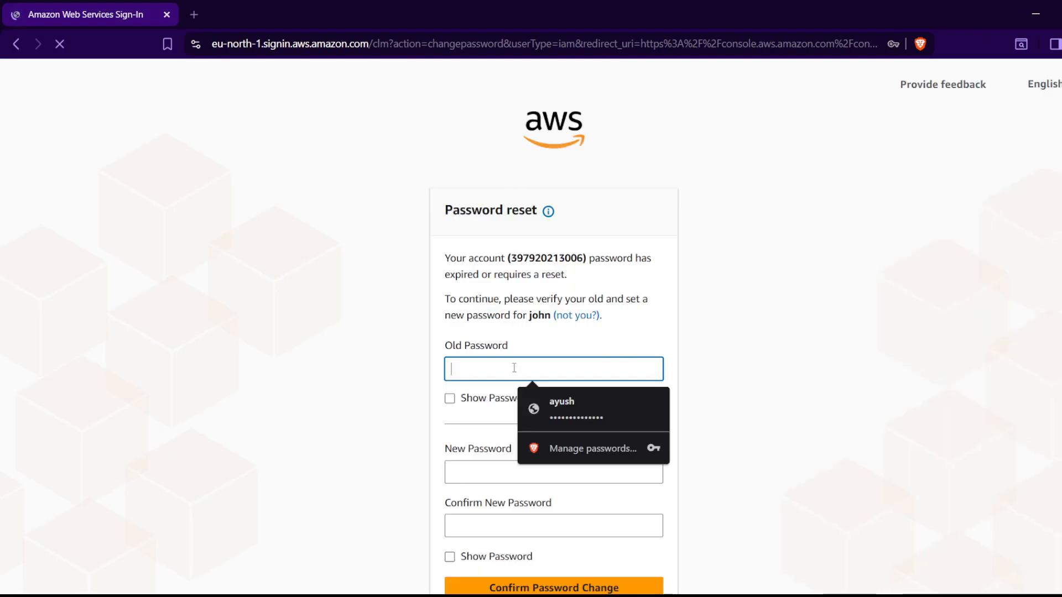
pyautogui.hotkey('ctrl', 'v')
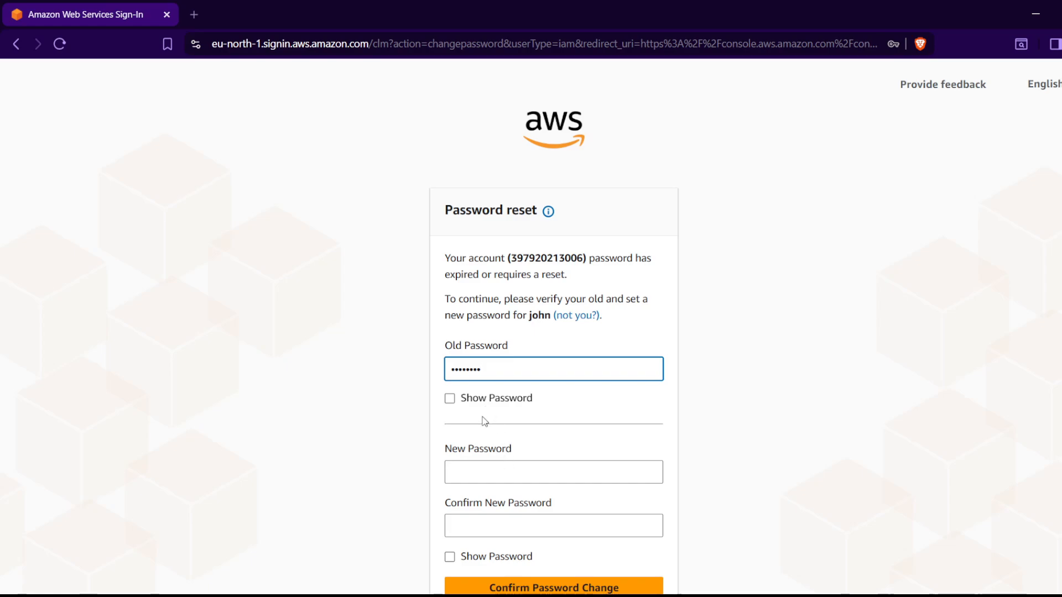
pyautogui.click(490, 468)
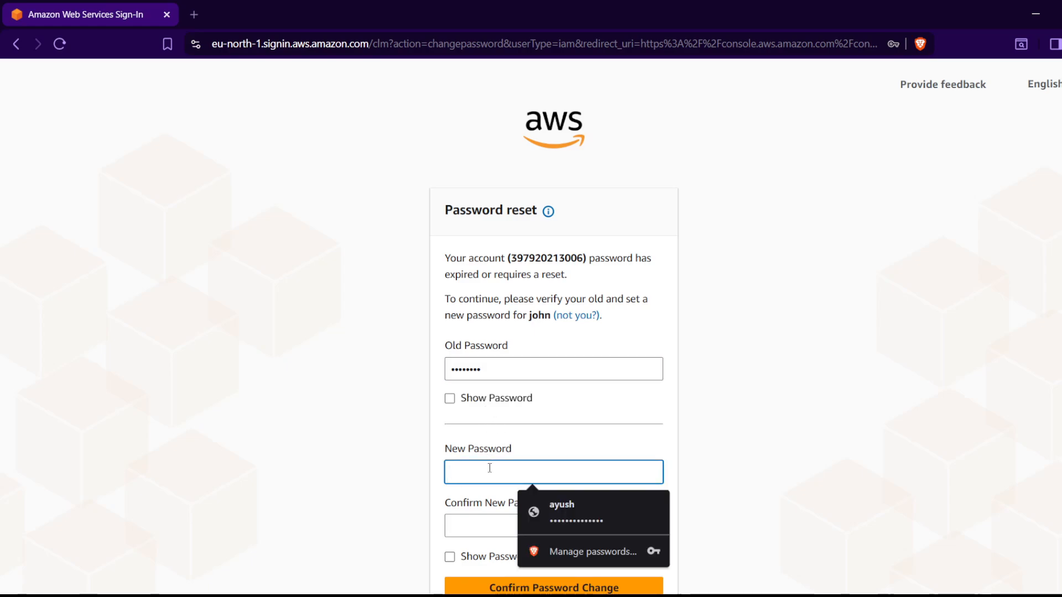
pyautogui.write('•••••••••••••')
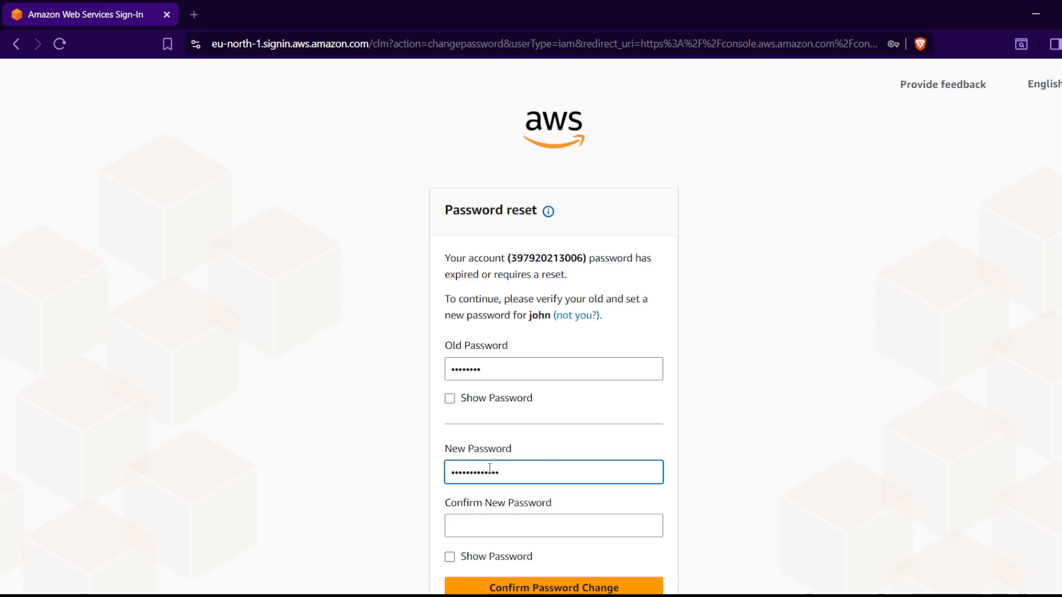
pyautogui.hotkey('ctrl', 'a')
pyautogui.write('•••••••••')
pyautogui.click(486, 525)
pyautogui.write('••')
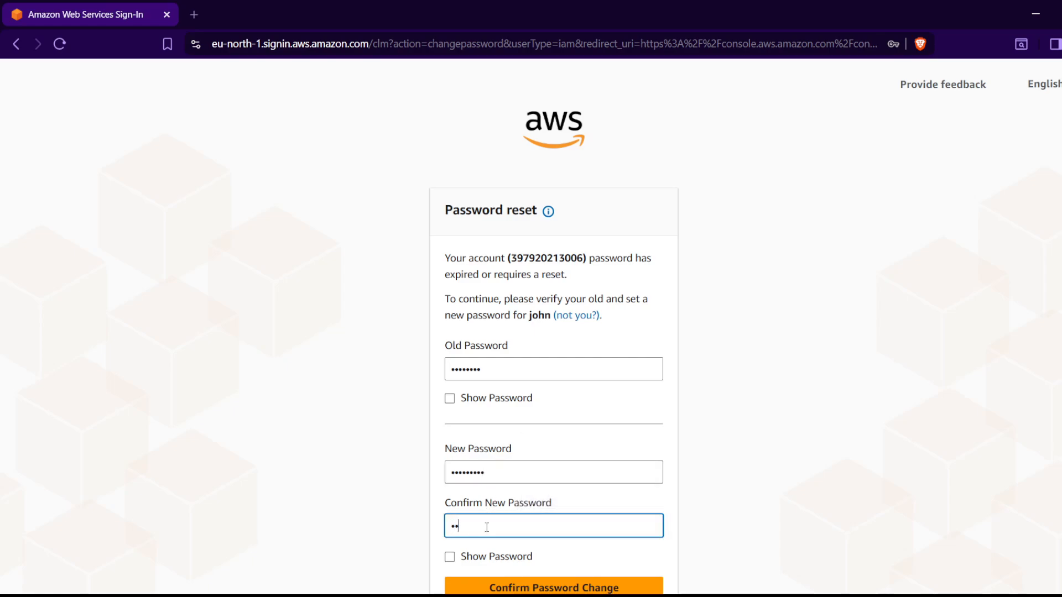
pyautogui.write('••••••••')
pyautogui.scroll(-1, 486, 527)
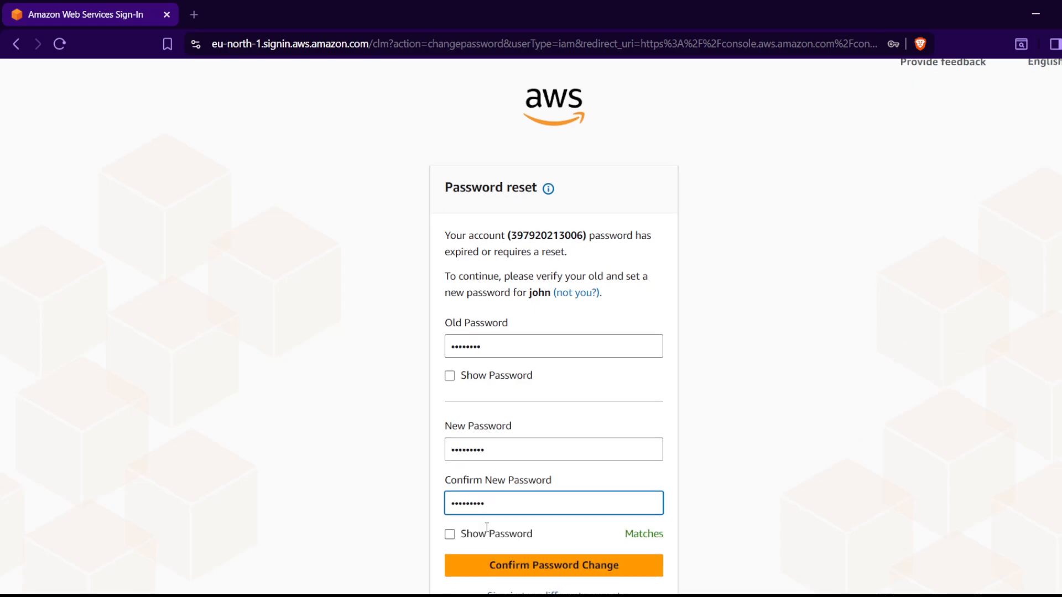
pyautogui.click(486, 530)
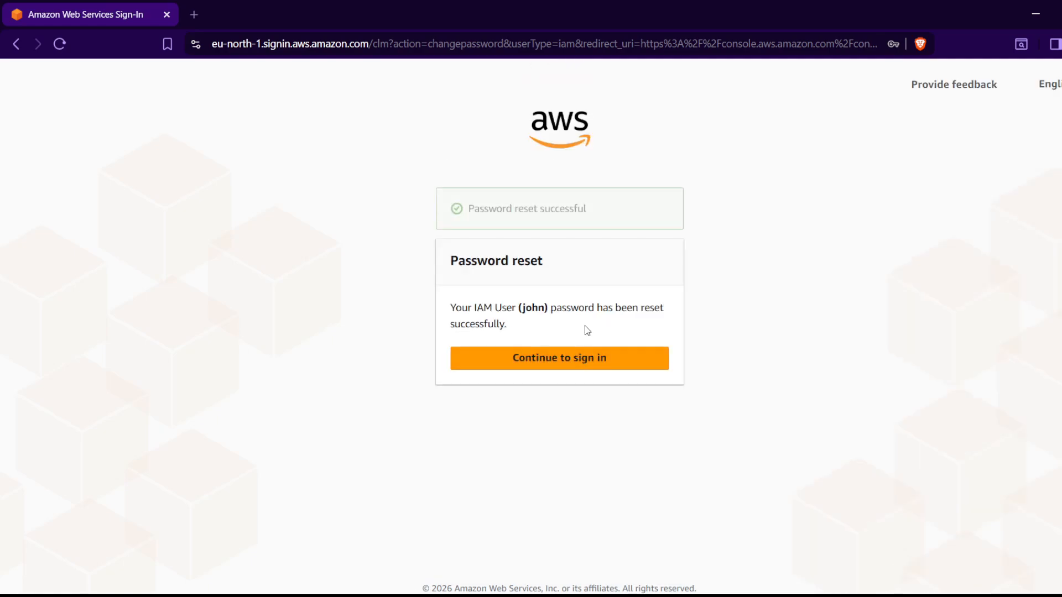
pyautogui.click(574, 360)
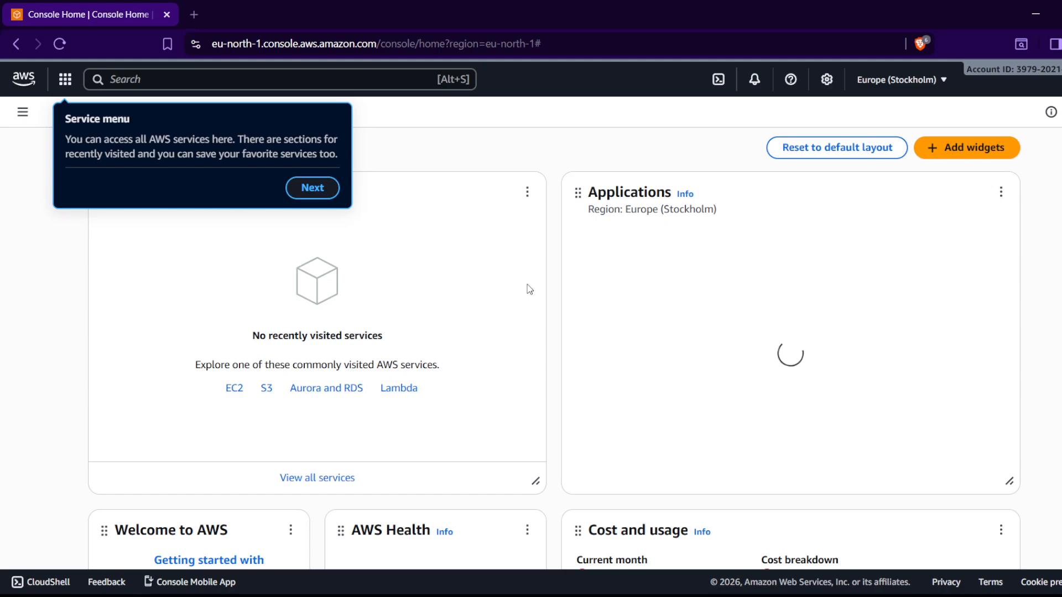
# - Go through the Console Home introduction tips up to Account color and dismiss them
pyautogui.click(318, 191)
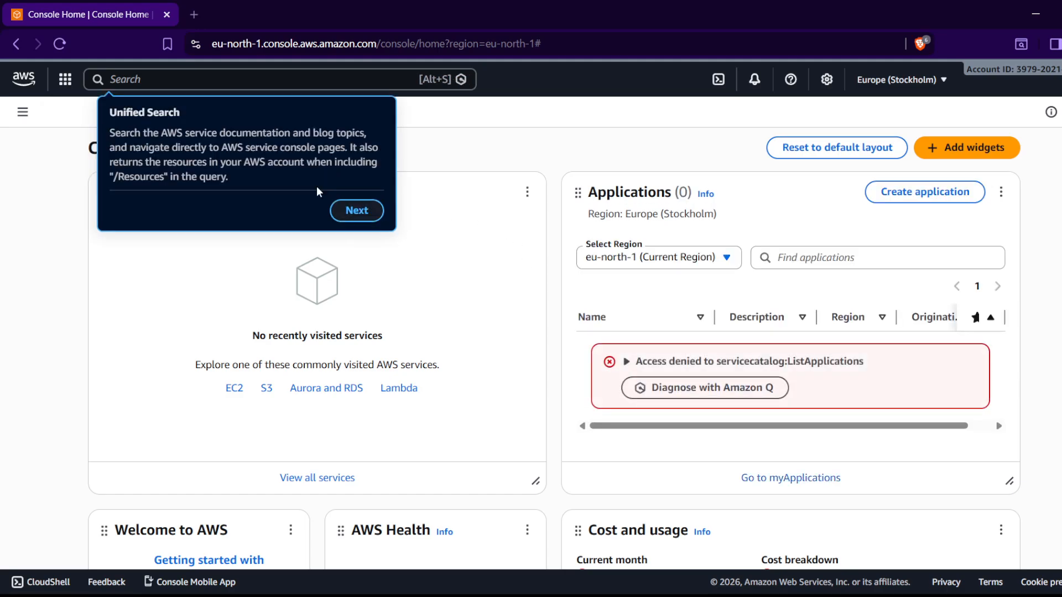
pyautogui.click(360, 212)
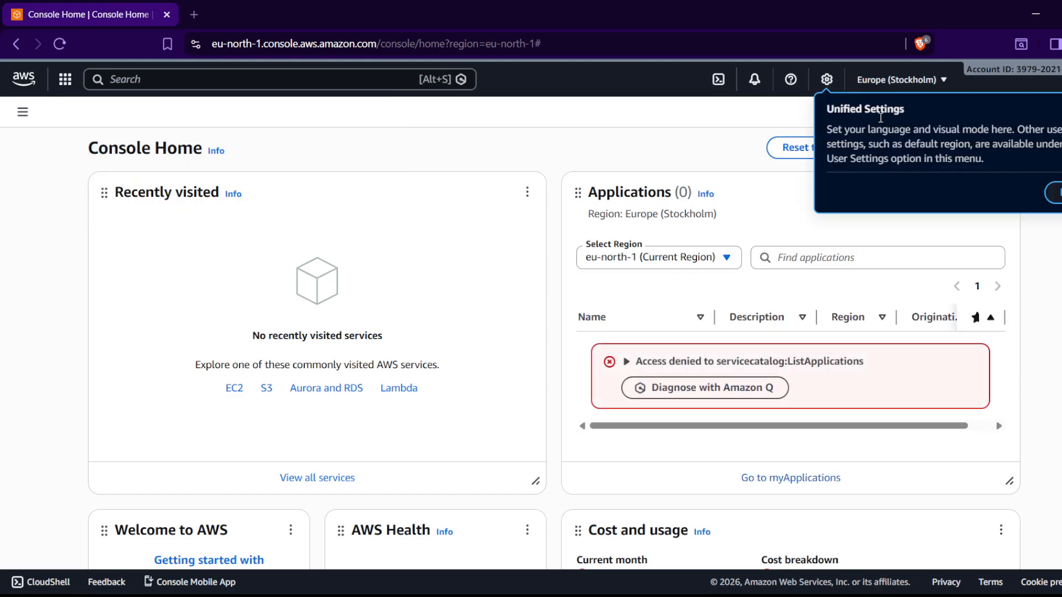
pyautogui.click(1054, 193)
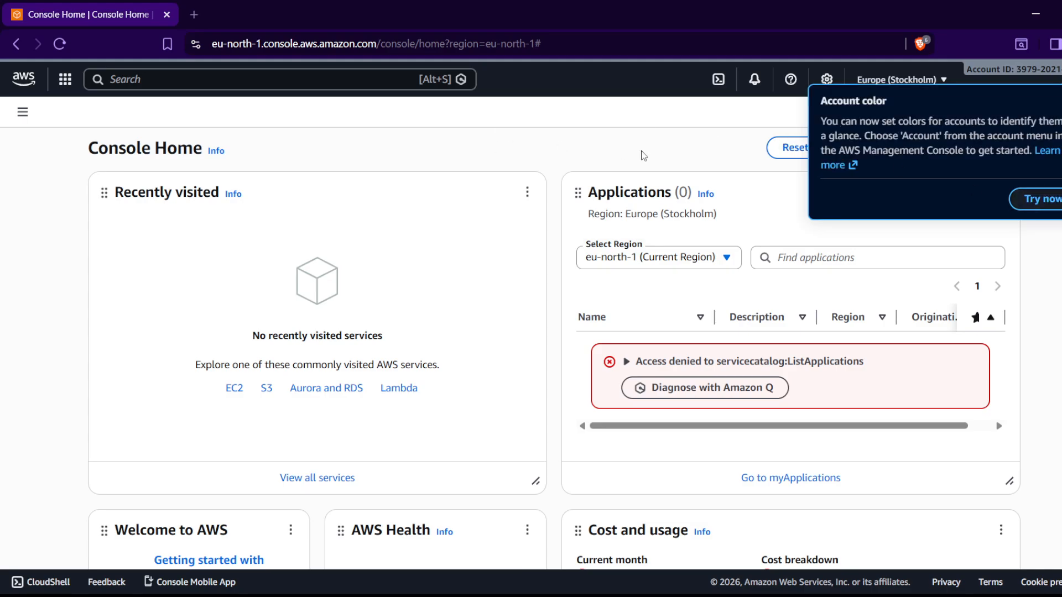
pyautogui.click(640, 135)
# - Switch back to the administrator's browser window and leave the Retrieve password page without viewing or downloading the console password
pyautogui.hotkey('alt', 'Tab')
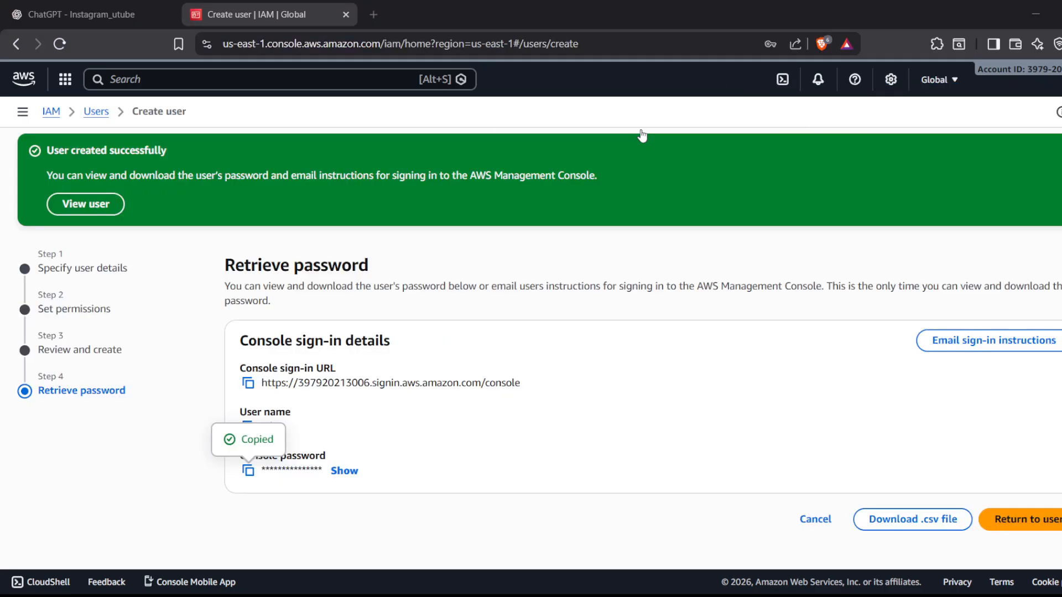
pyautogui.click(808, 521)
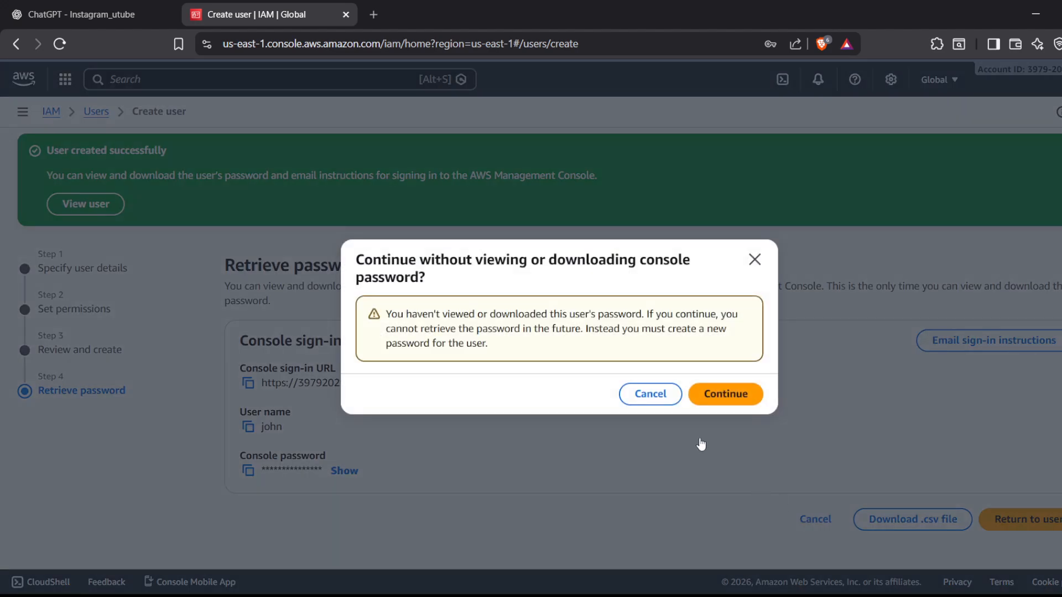
pyautogui.click(721, 396)
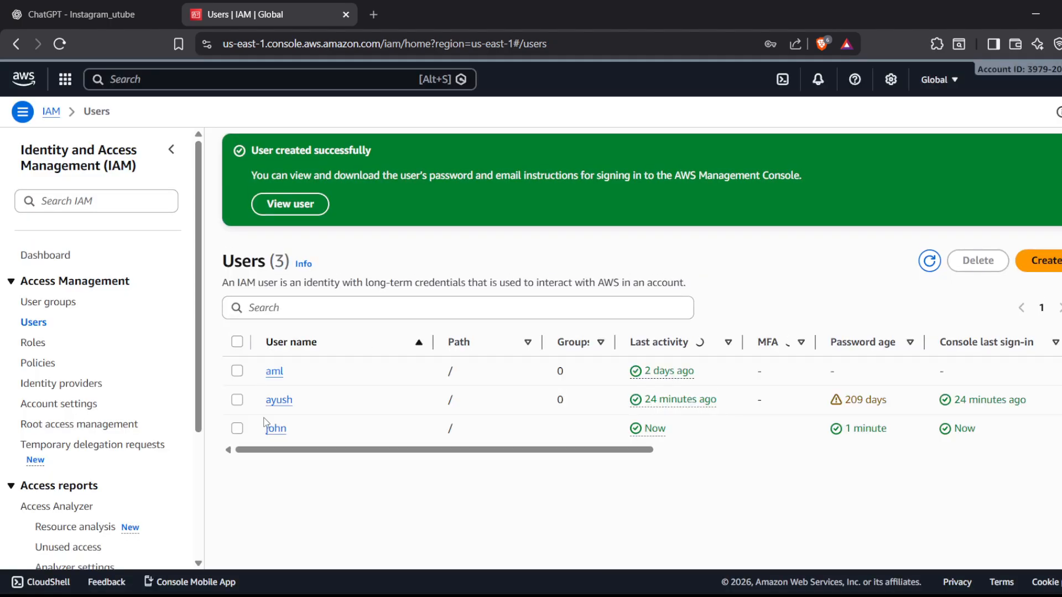
# - Open the new user's details and start adding permissions with the Attach policies directly option
pyautogui.click(238, 430)
pyautogui.click(272, 432)
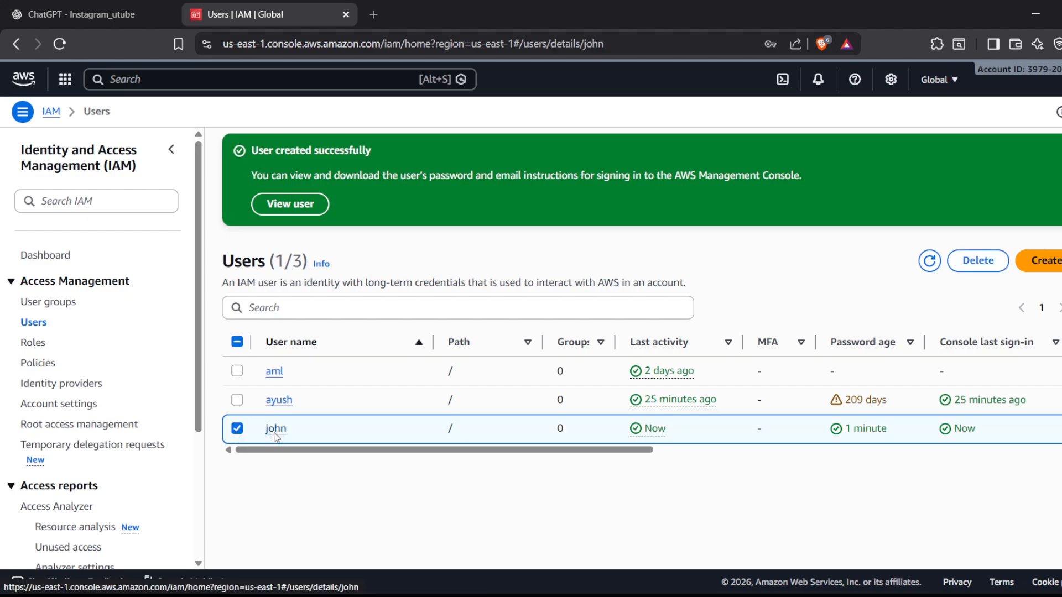
pyautogui.scroll(-1, 532, 243)
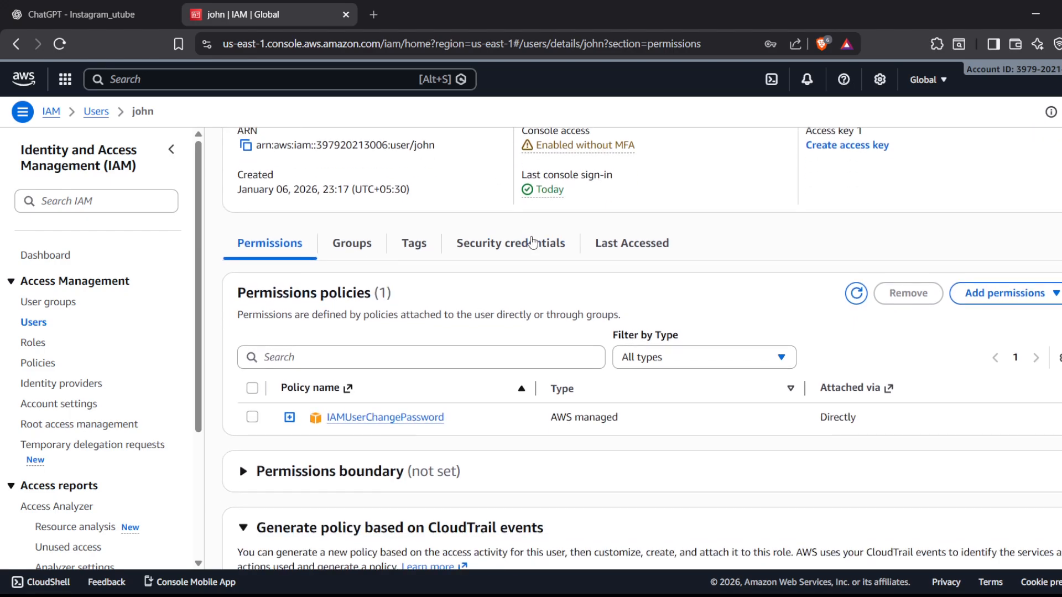
pyautogui.scroll(-2, 533, 242)
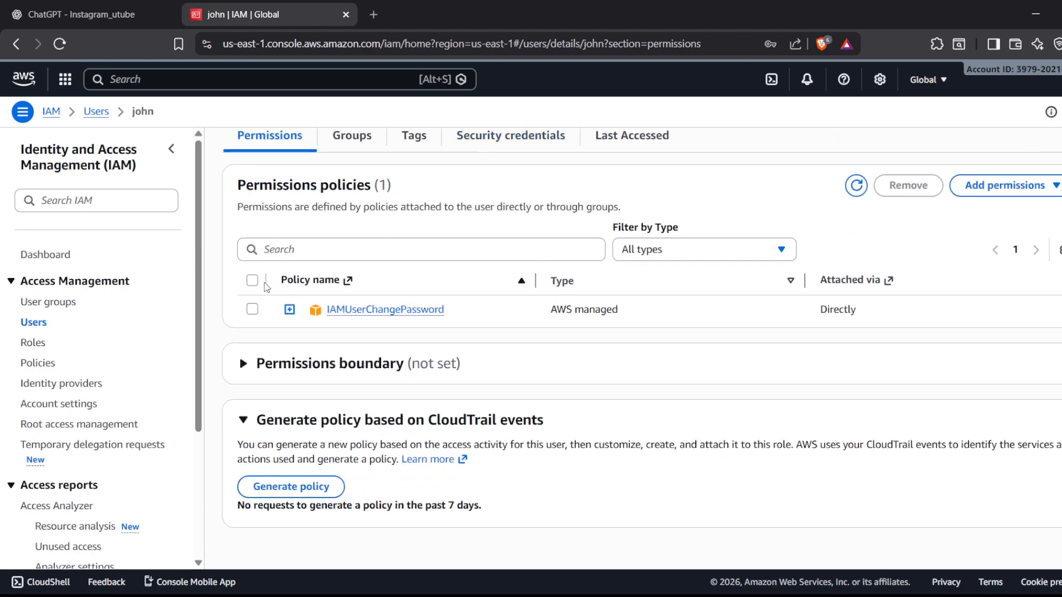
pyautogui.click(1002, 185)
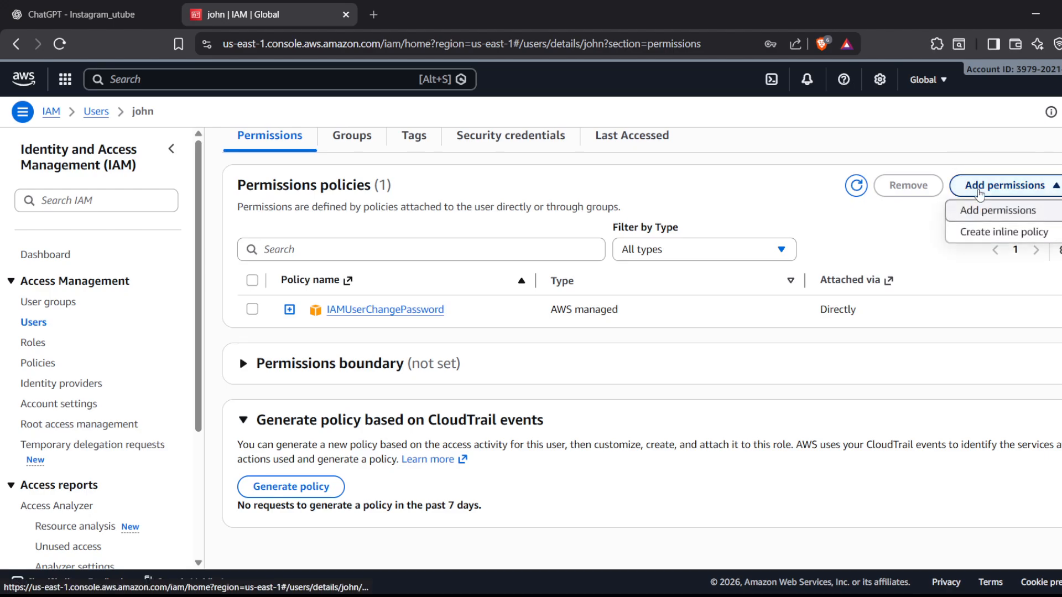
pyautogui.click(982, 213)
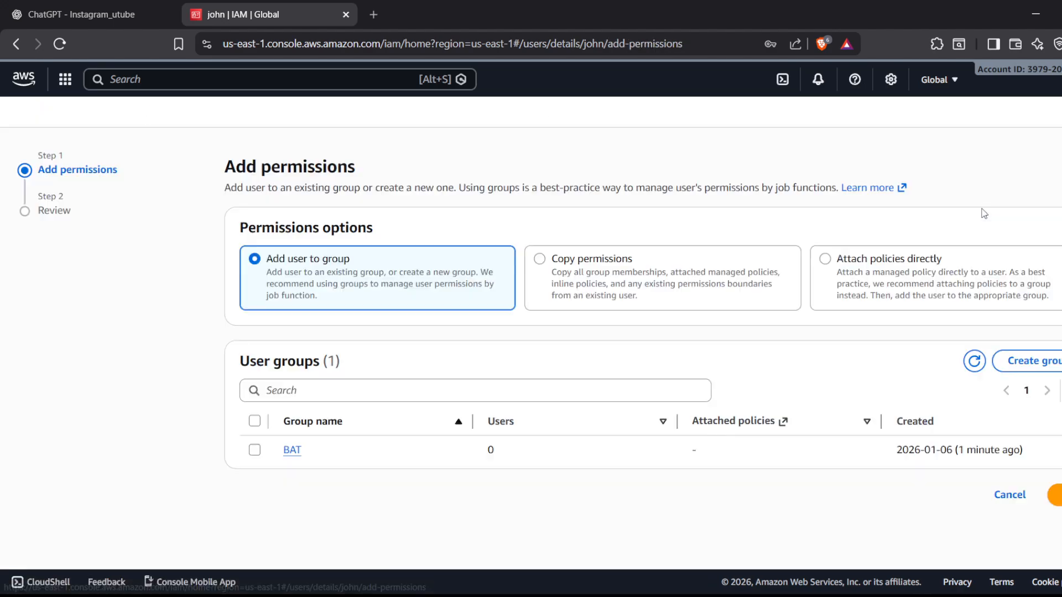
pyautogui.click(814, 290)
# - Search the permissions policies for "admin" and clear the search
pyautogui.click(358, 409)
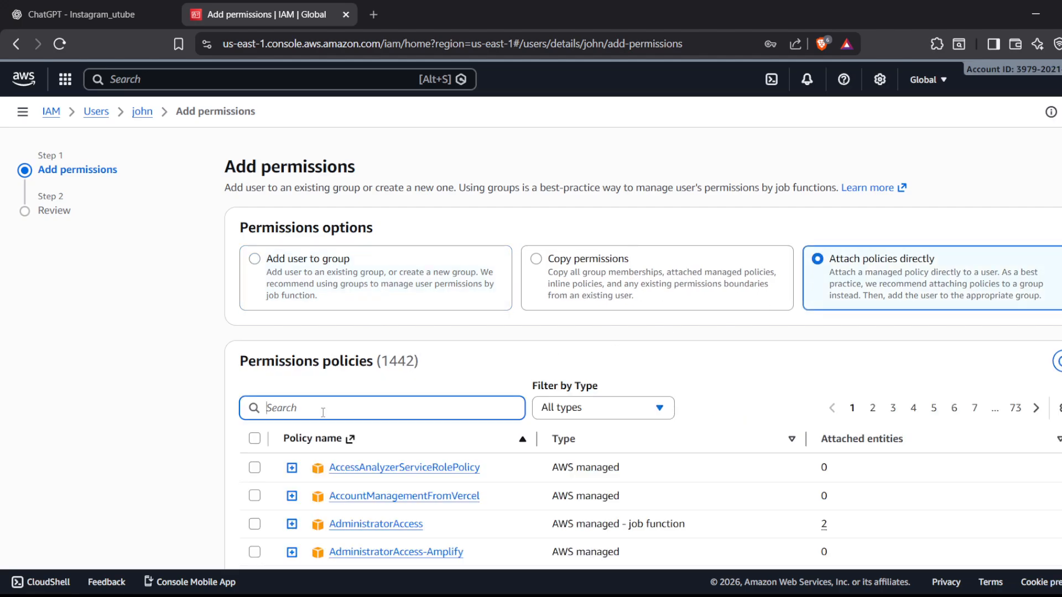
pyautogui.scroll(-3, 357, 279)
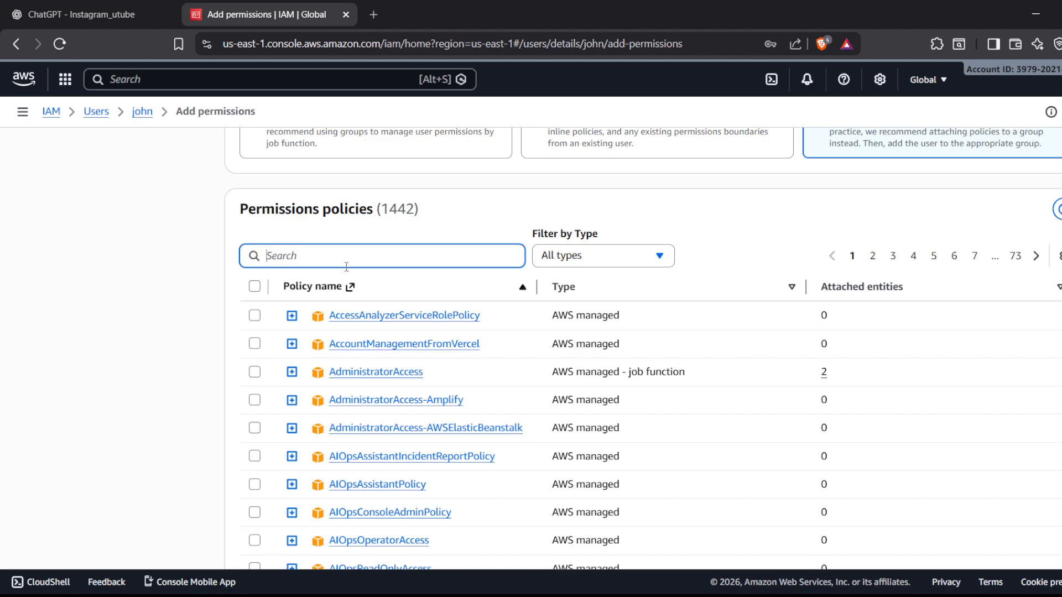
pyautogui.write('admin')
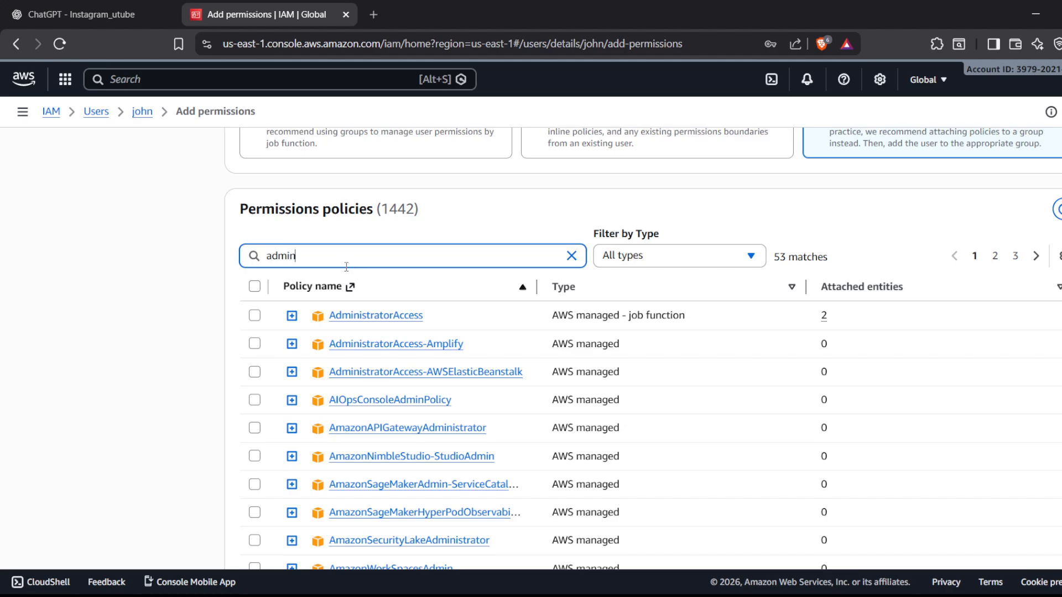
pyautogui.hotkey('ctrl', 'a')
pyautogui.press('BackSpace')
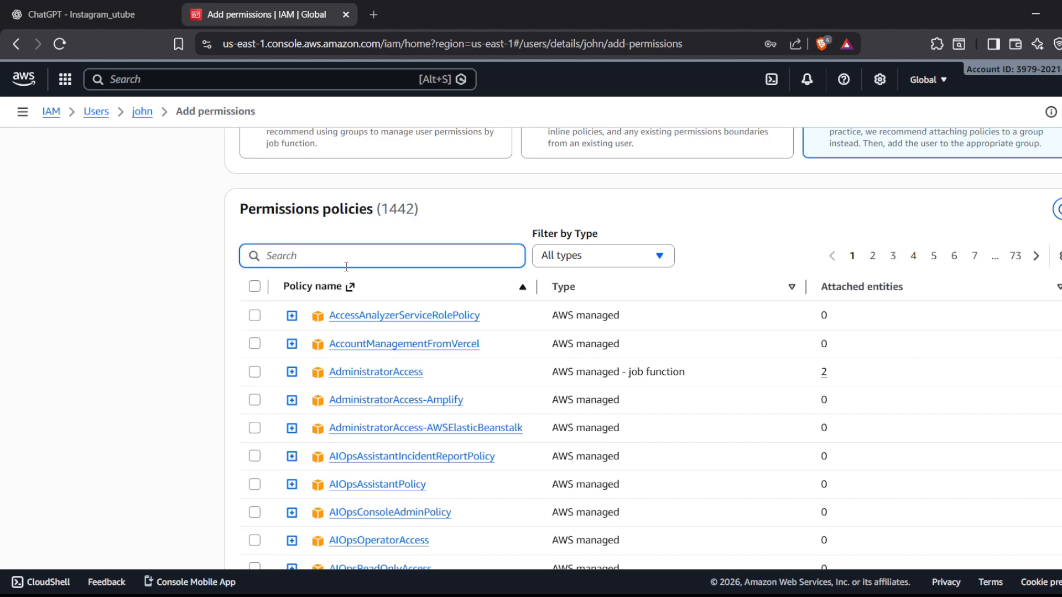
# - Find the AmazonS3FullAccess policy with the search "s3" and attach it directly to the new user
pyautogui.write('s3')
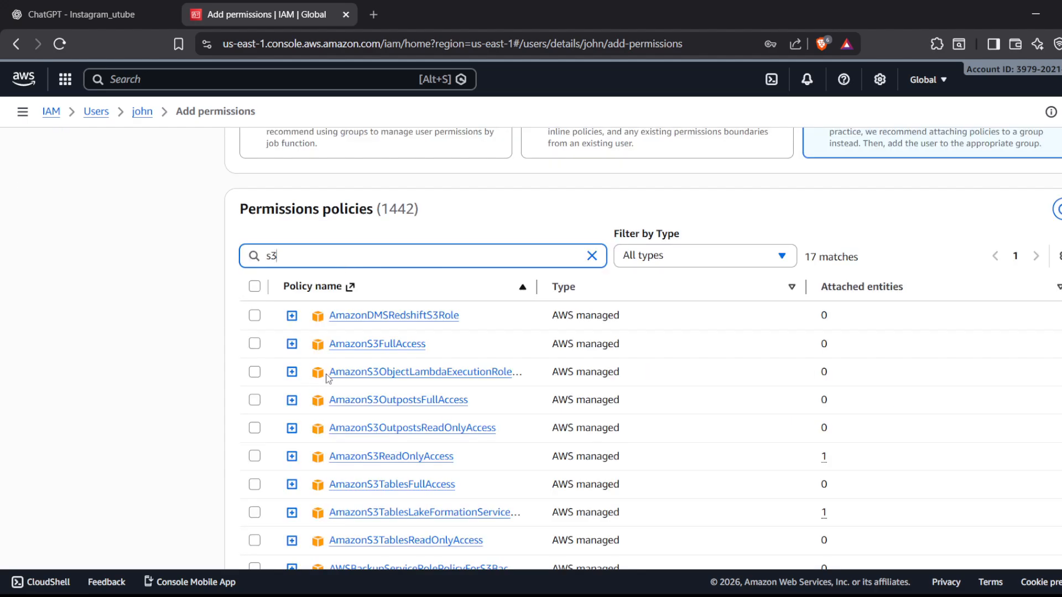
pyautogui.click(255, 344)
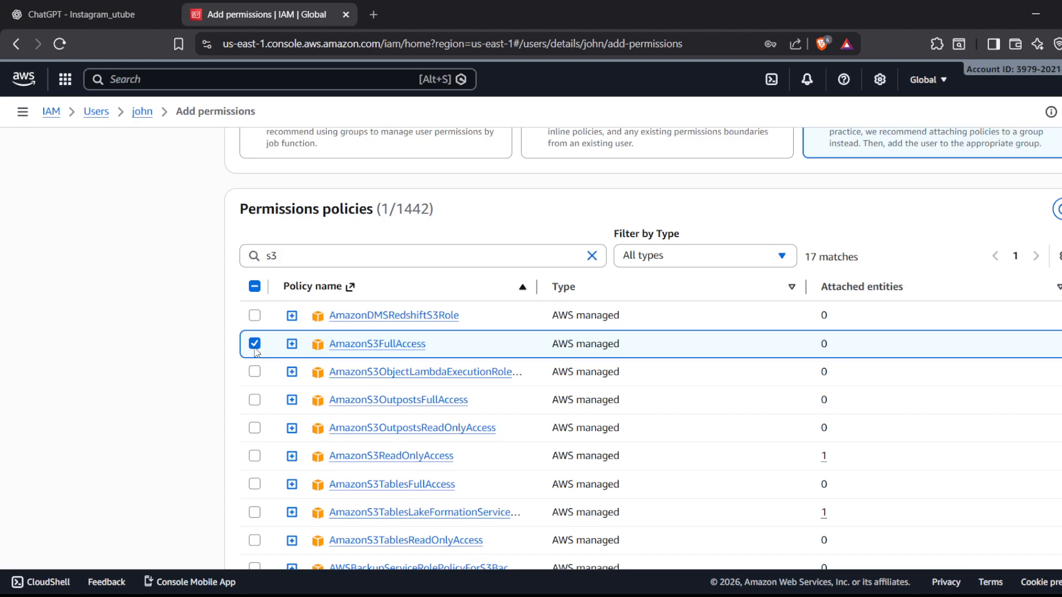
pyautogui.scroll(-5, 391, 336)
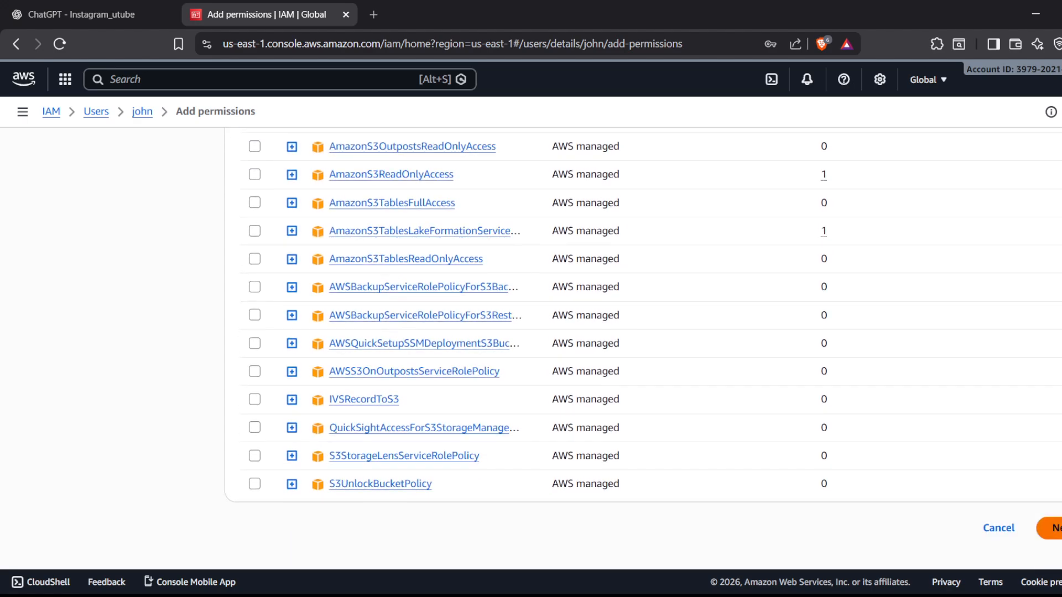
pyautogui.click(1051, 528)
pyautogui.click(1055, 436)
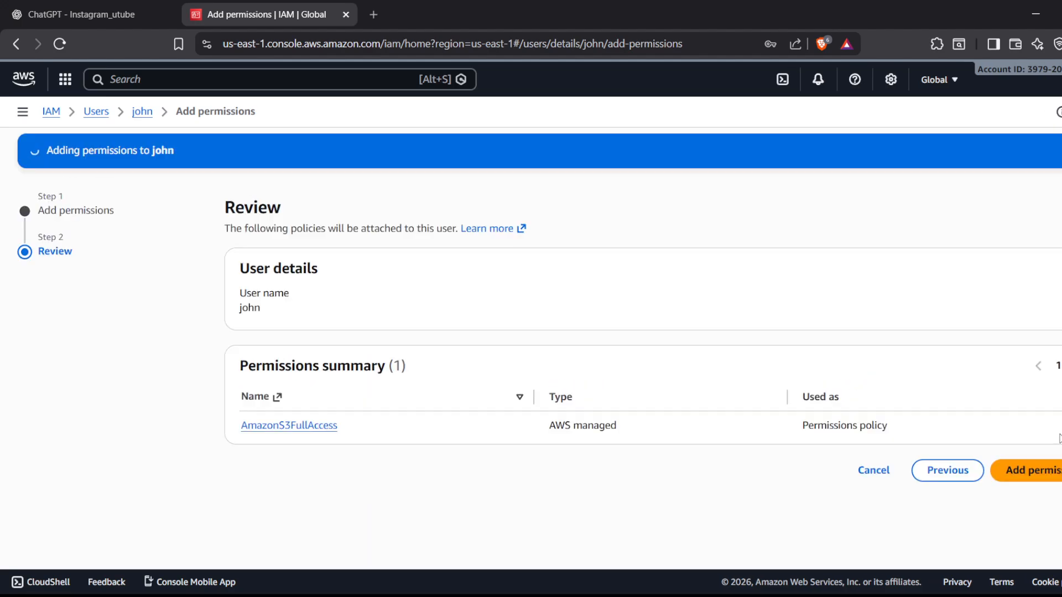
pyautogui.scroll(-3, 611, 373)
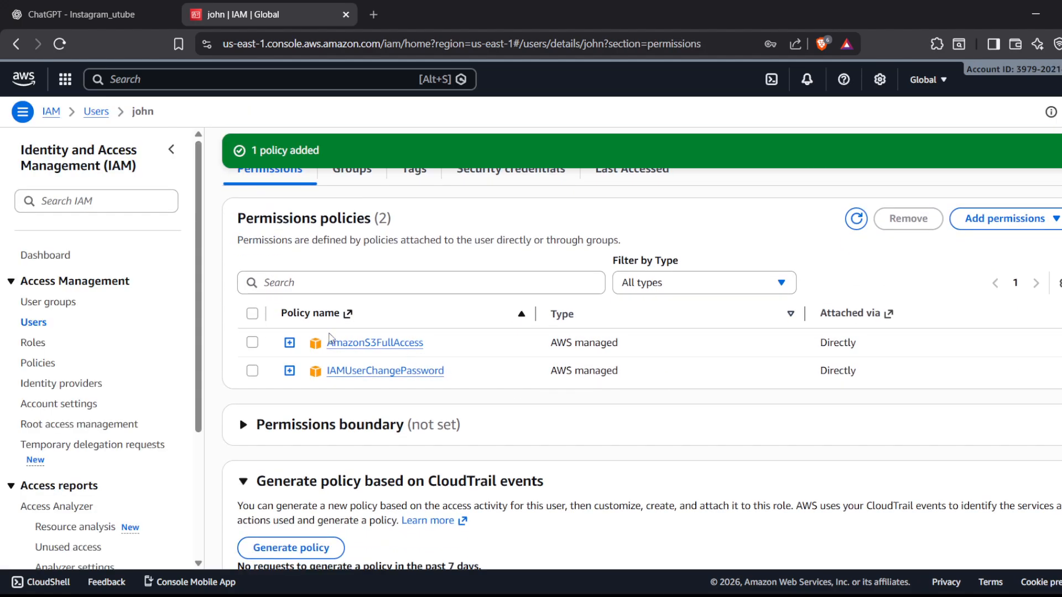
pyautogui.scroll(3, 368, 326)
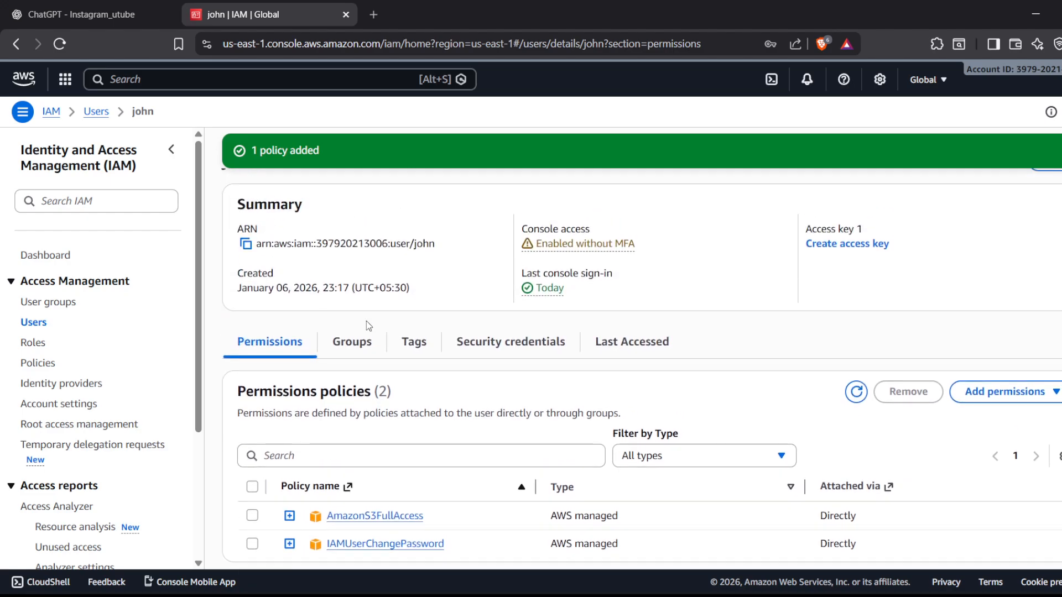
# - Switch to the new user's private window, search the console for "s3" and open the S3 Buckets page
pyautogui.hotkey('alt', 'Tab')
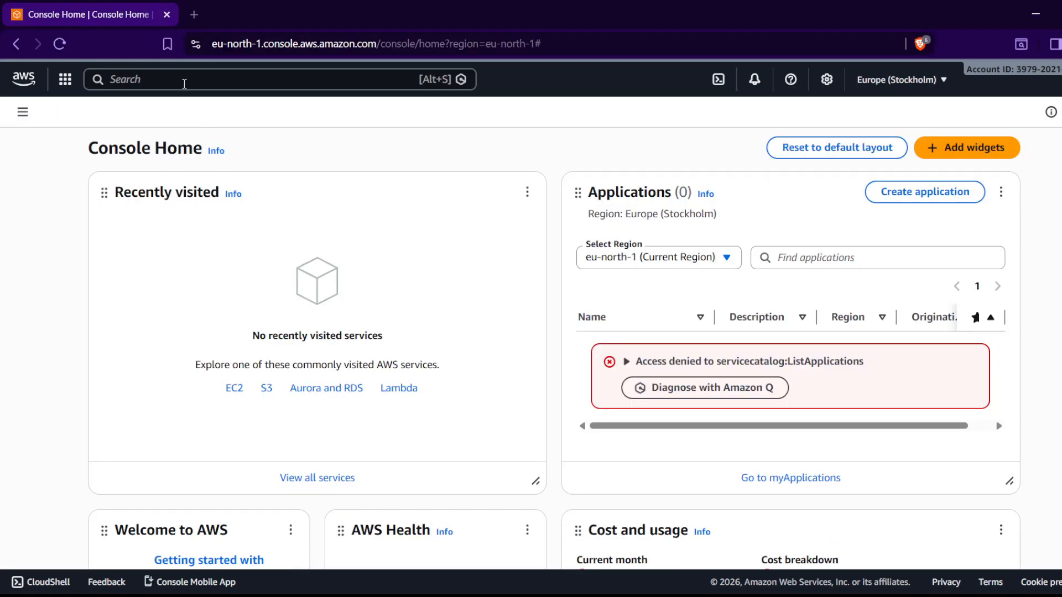
pyautogui.click(182, 80)
pyautogui.write('s3')
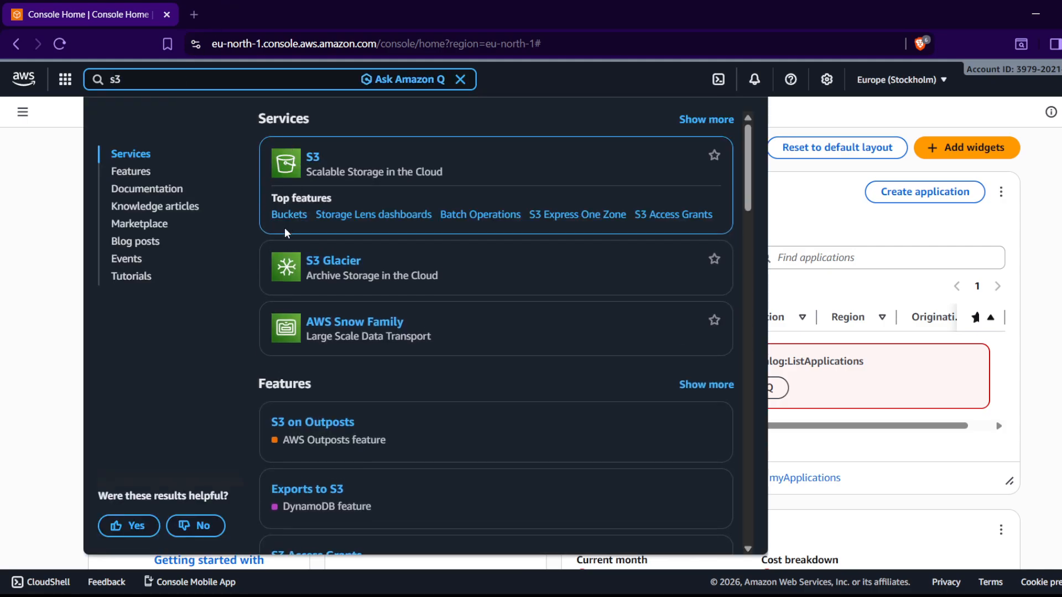
pyautogui.click(289, 215)
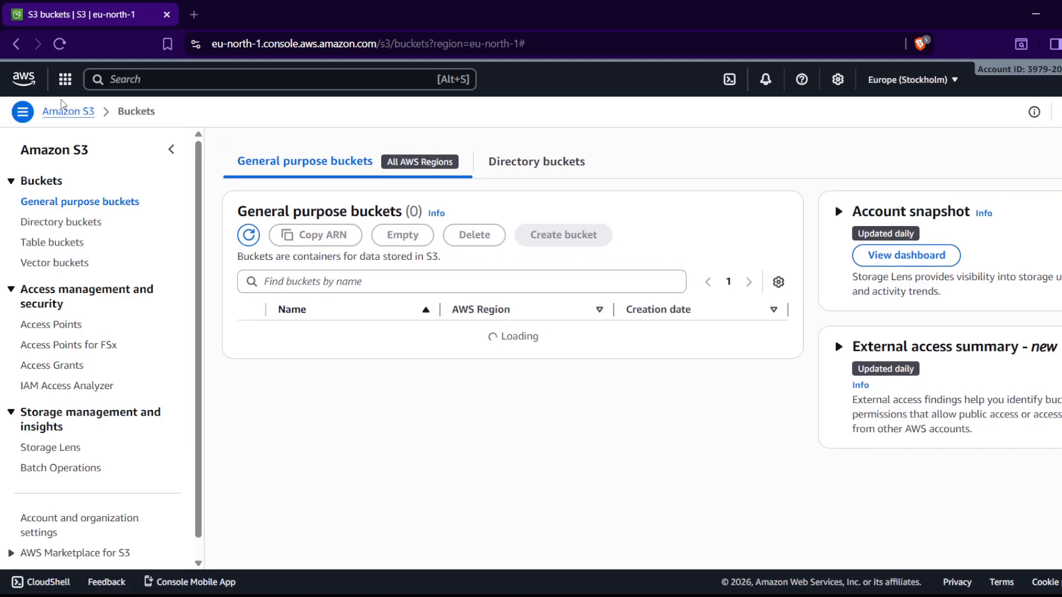
# - Return to Console Home, search for "ec2" and open the EC2 dashboard to check the new user's access
pyautogui.click(23, 82)
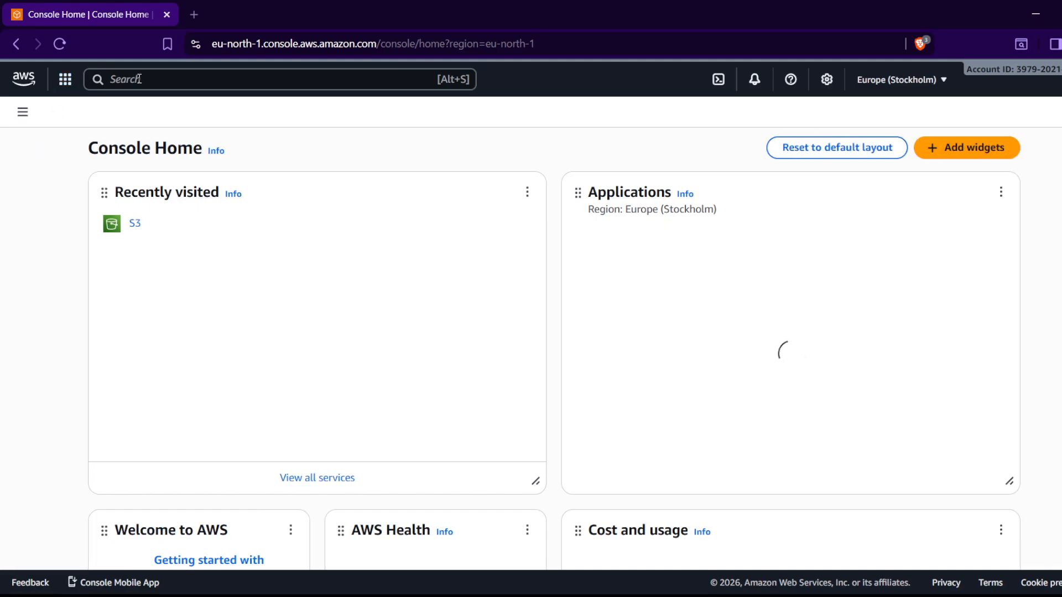
pyautogui.click(139, 79)
pyautogui.write('ec2')
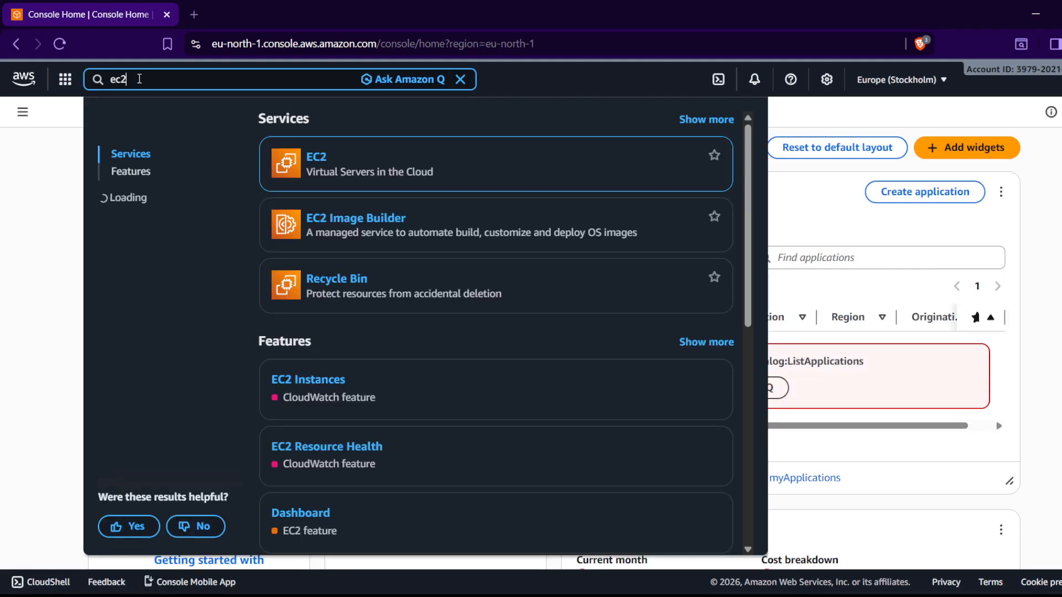
pyautogui.click(312, 166)
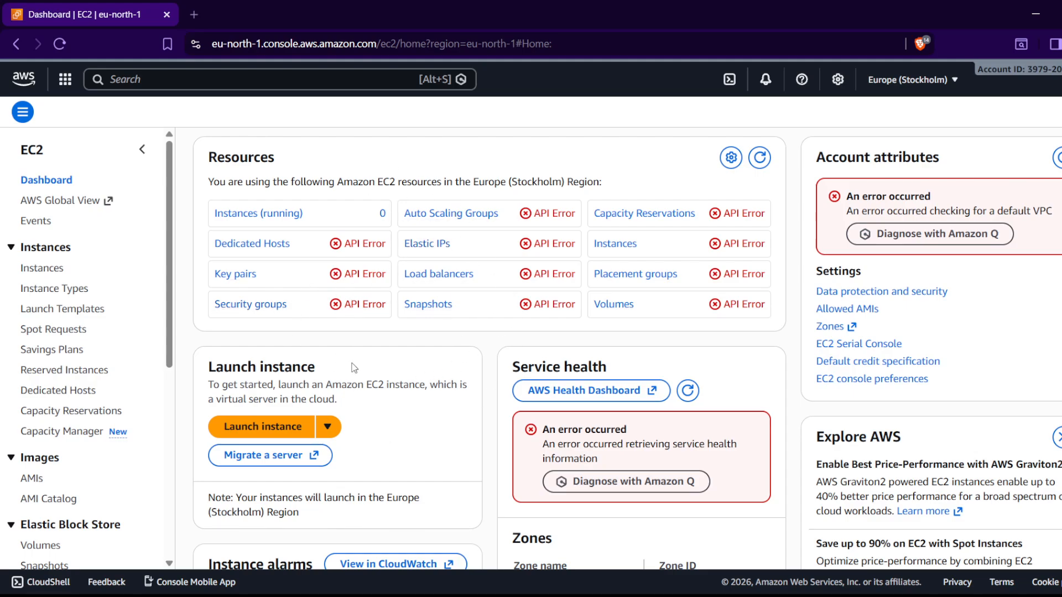
# - Switch to the administrator's IAM window, start adding permissions to the user by attaching policies directly, and search the policies for "ec2"
pyautogui.hotkey('alt', 'Tab')
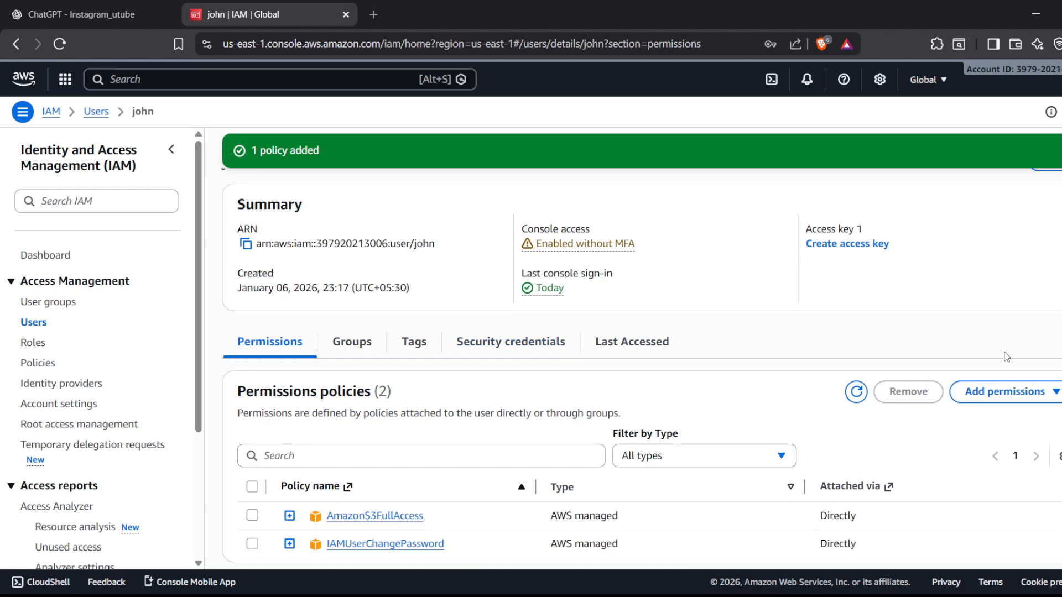
pyautogui.click(1003, 394)
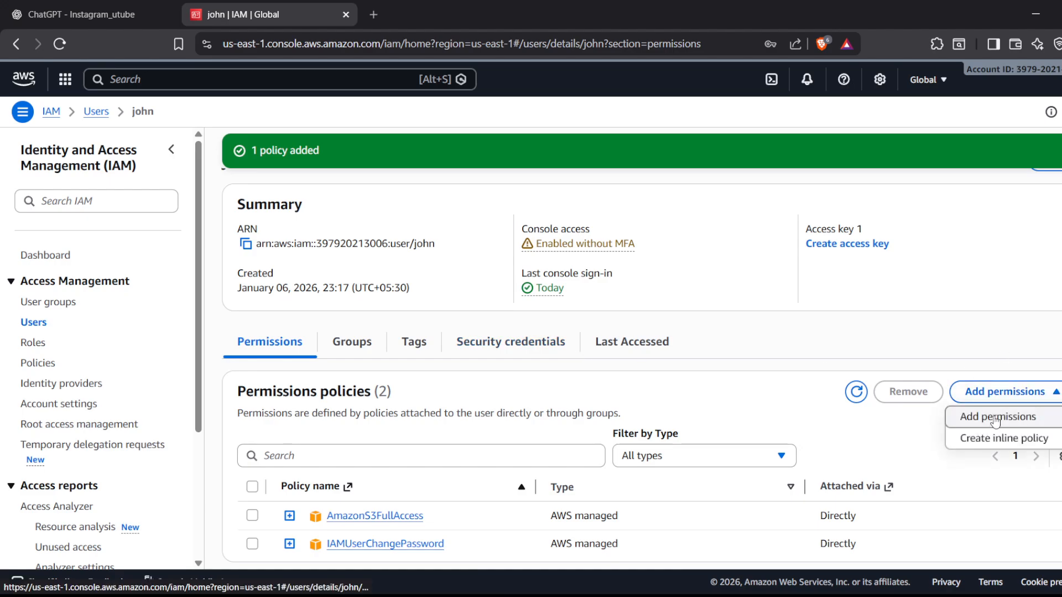
pyautogui.click(996, 418)
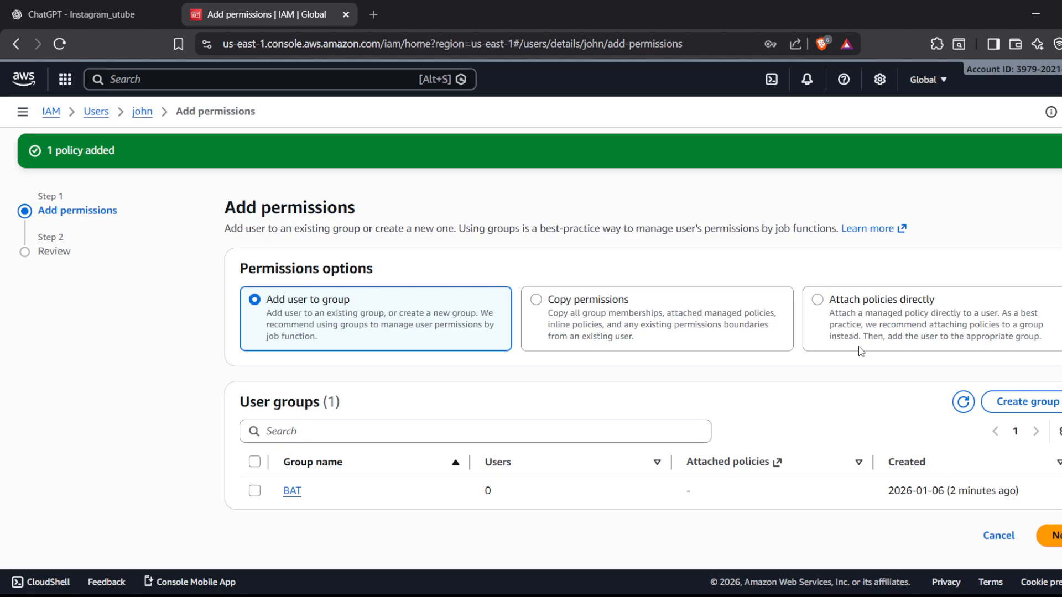
pyautogui.click(860, 351)
pyautogui.click(404, 457)
pyautogui.write('ec2')
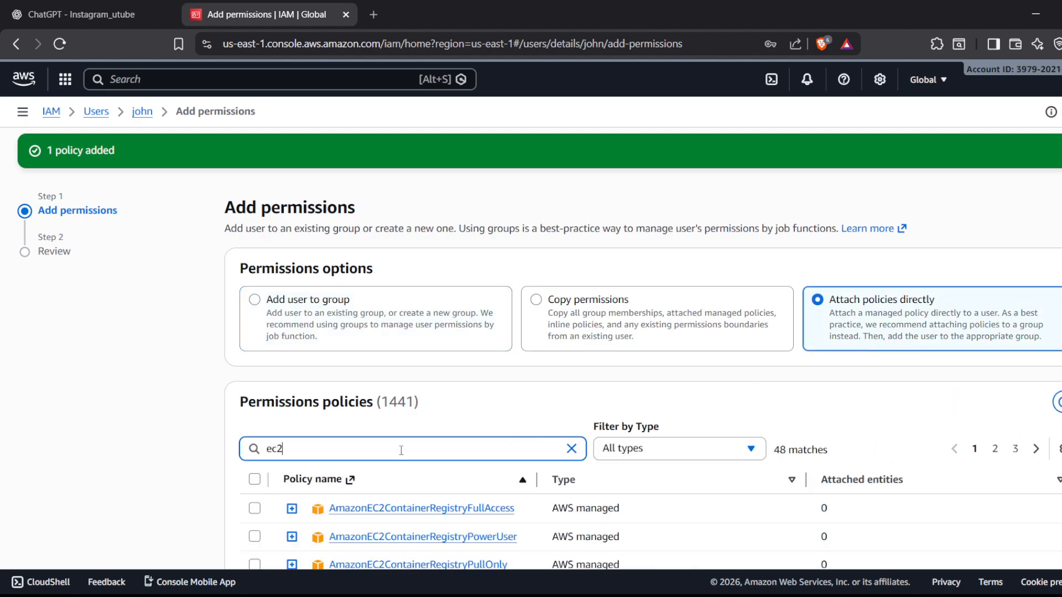
# - Select the AmazonEC2FullAccess policy and add it to the user's permissions
pyautogui.scroll(-1, 400, 450)
pyautogui.scroll(-7, 400, 451)
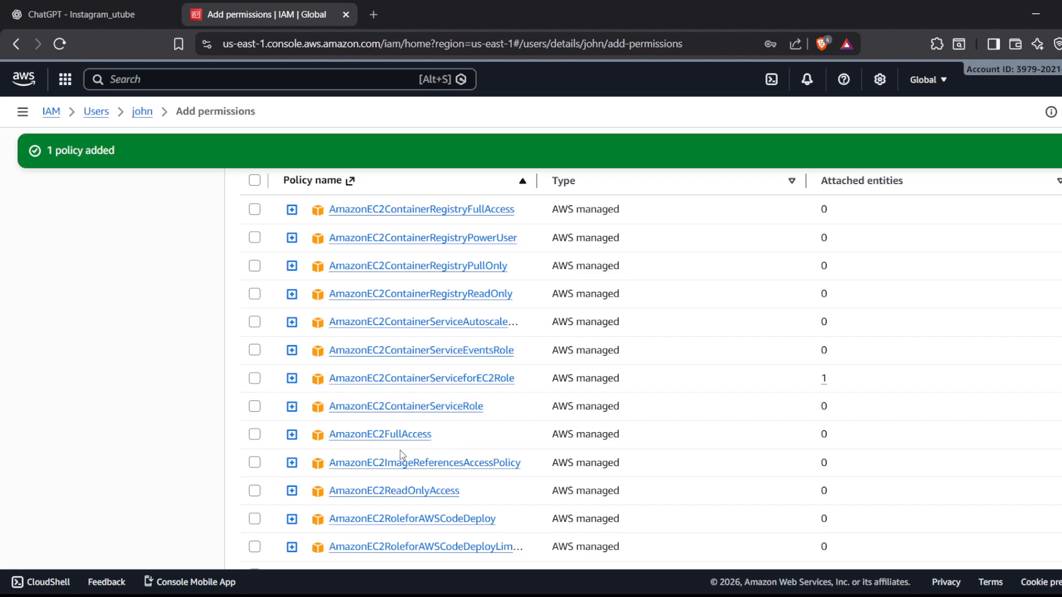
pyautogui.click(255, 317)
pyautogui.scroll(-3, 714, 424)
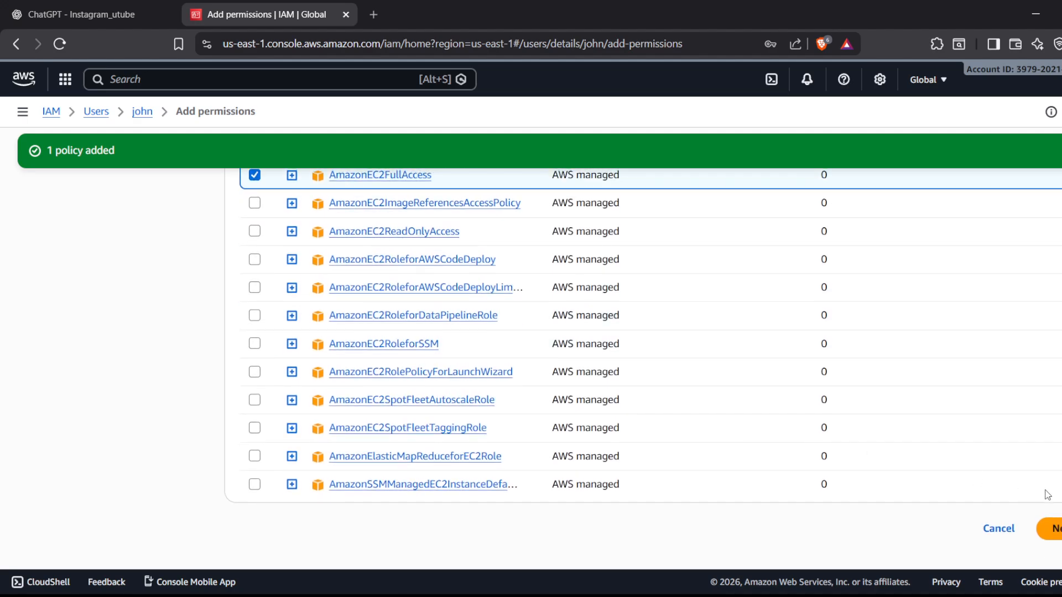
pyautogui.click(1055, 528)
pyautogui.click(1051, 471)
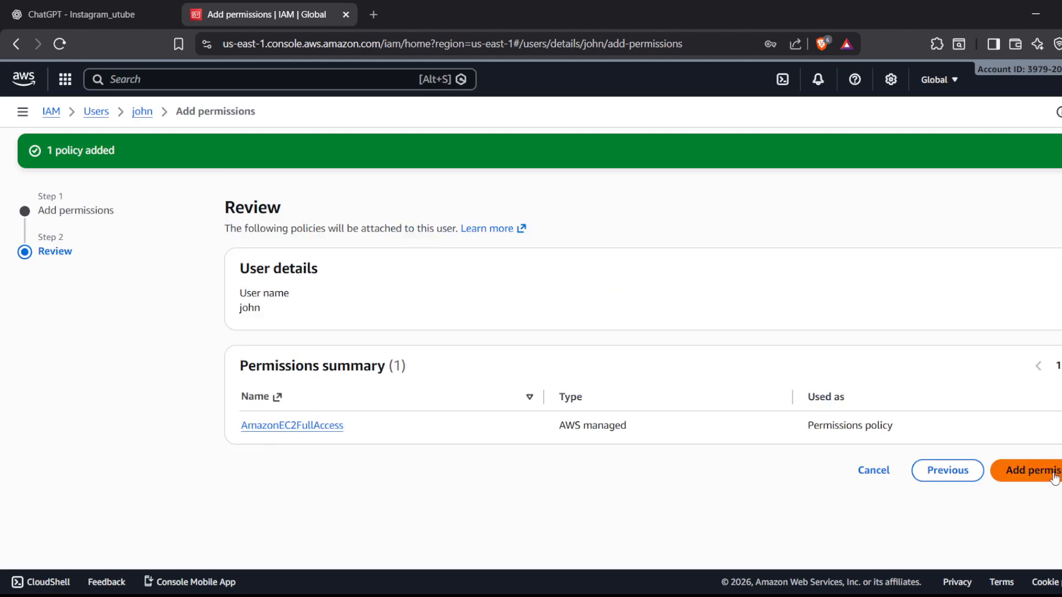
# - In the new user's private window, reopen the EC2 dashboard from Console Home and view the running instances and the full Instances list
pyautogui.hotkey('alt', 'Tab')
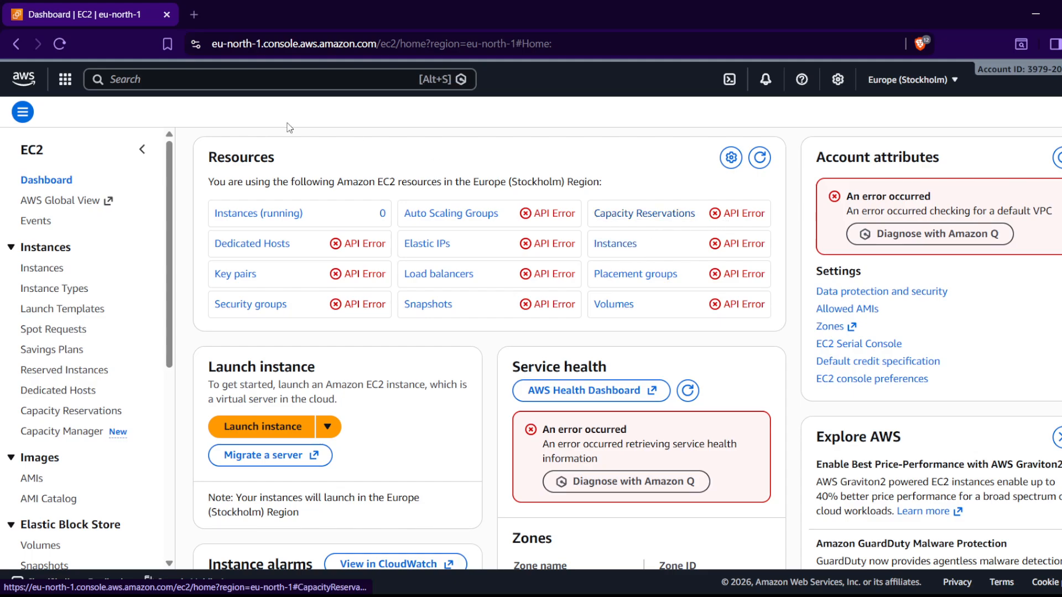
pyautogui.click(34, 81)
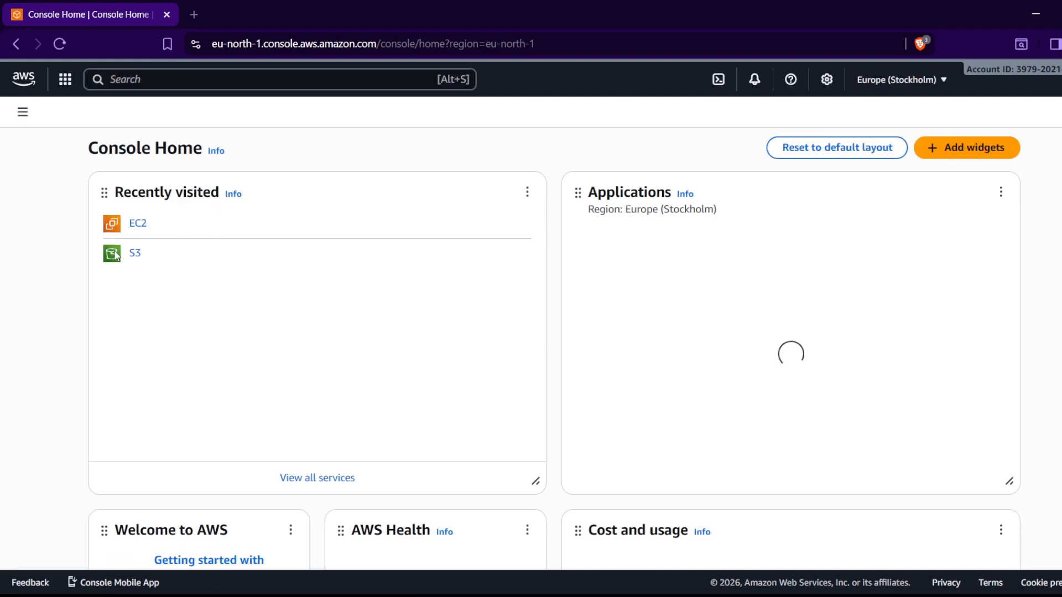
pyautogui.click(138, 224)
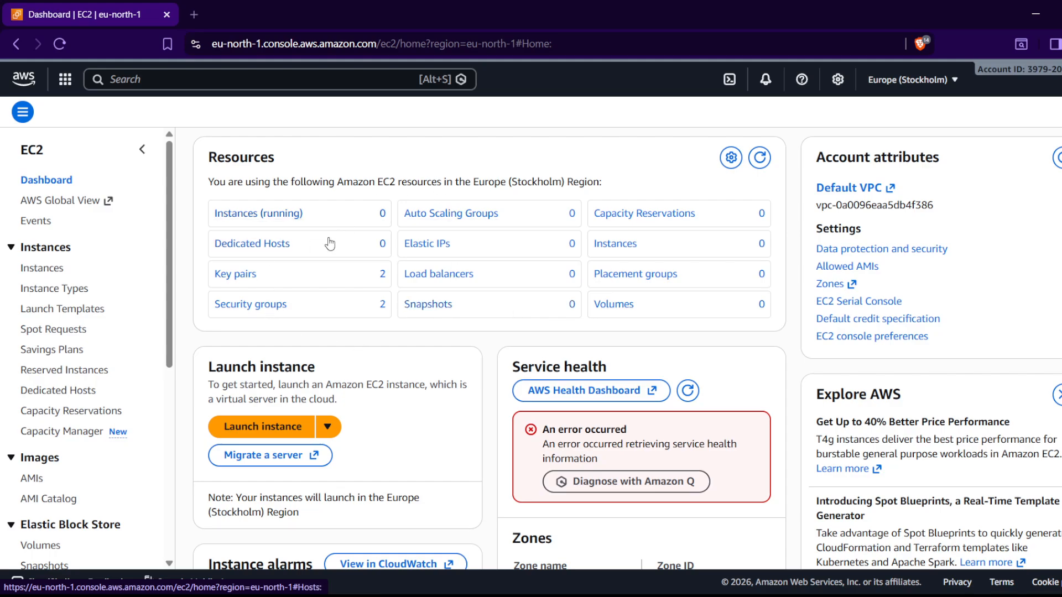
pyautogui.click(276, 219)
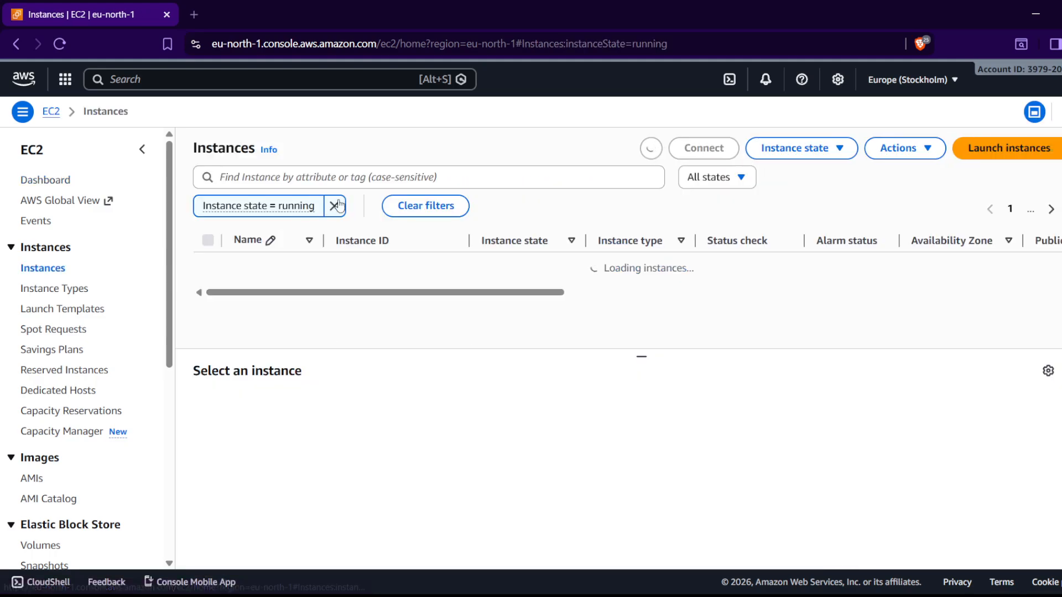
pyautogui.click(39, 269)
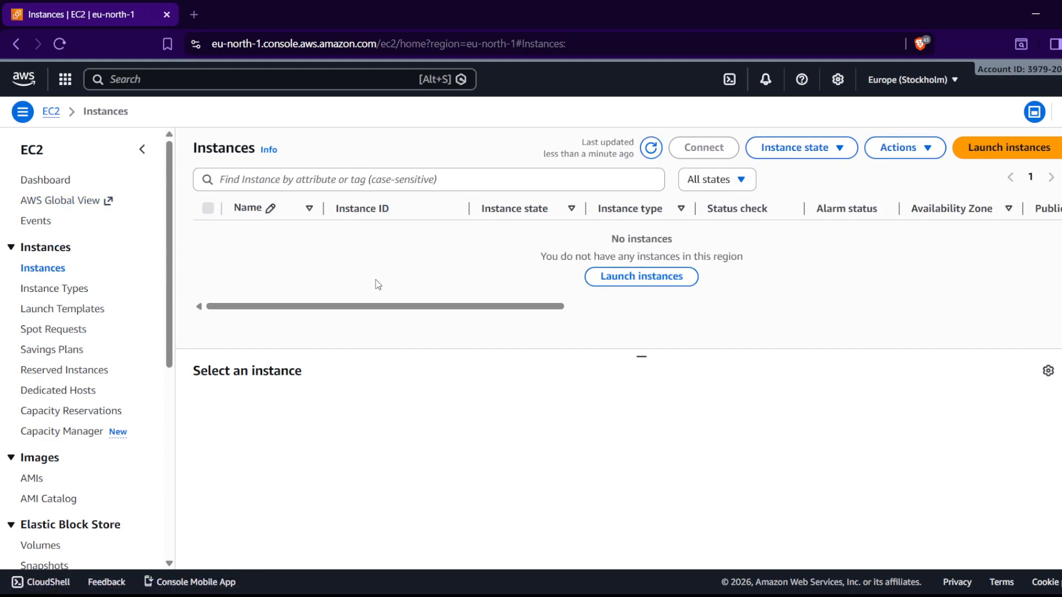
# - Switch back to the administrator's IAM window with the user's details page
pyautogui.hotkey('alt', 'Tab')
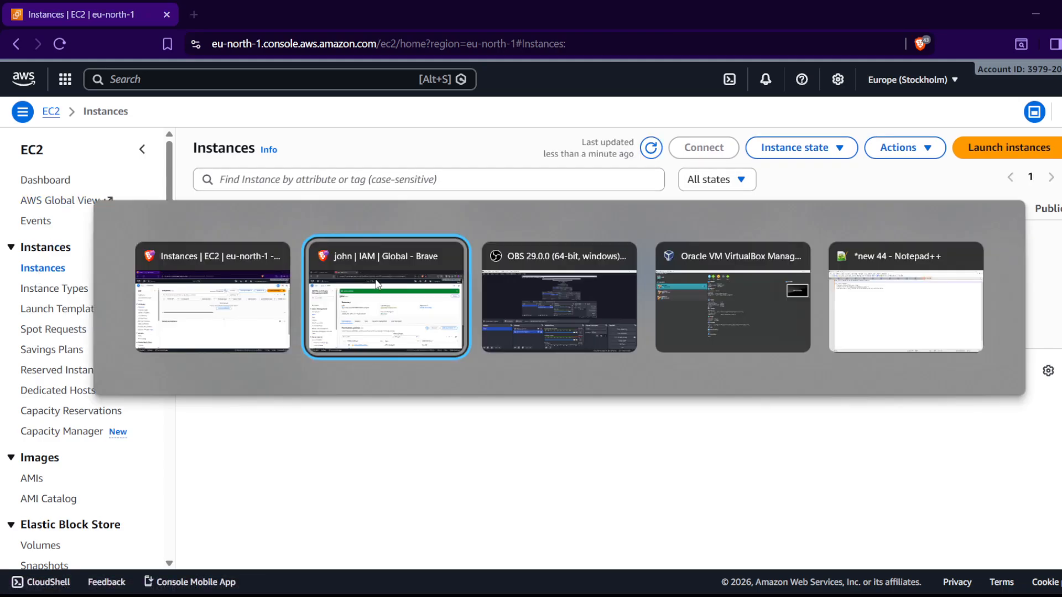